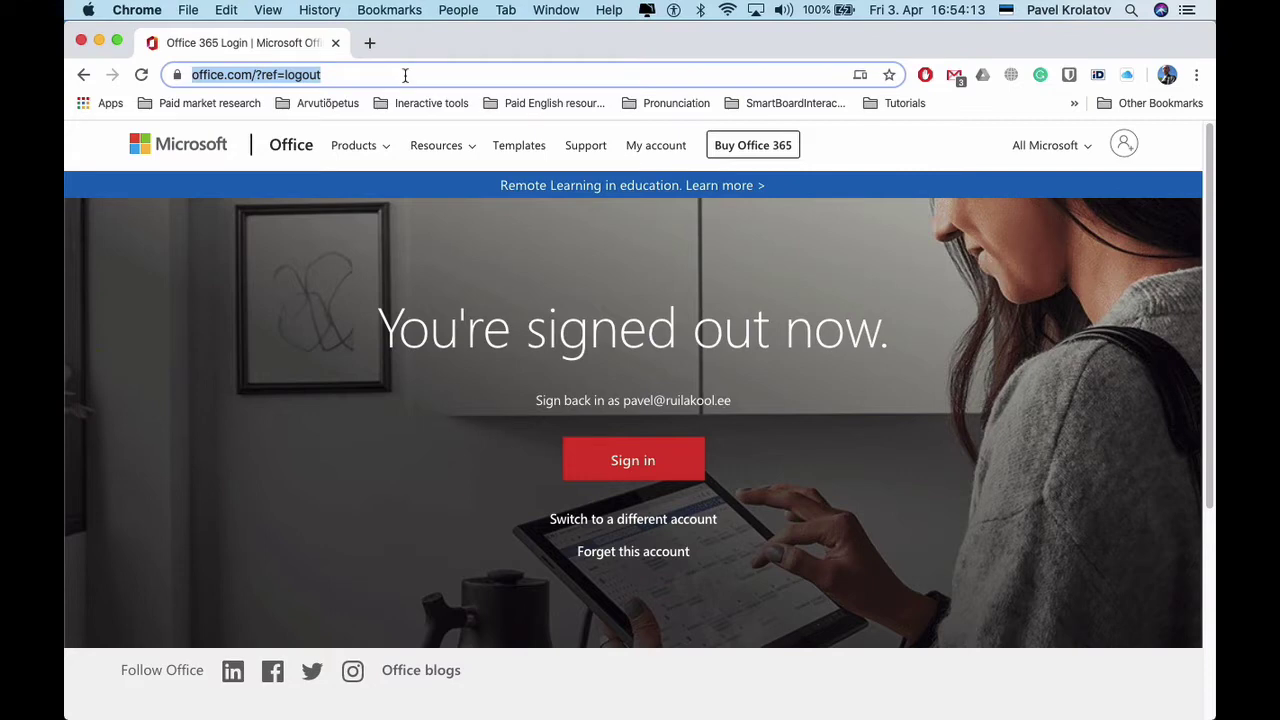
Open portal.office.com and sign in with the first listed account and its prefilled password
text(porta)
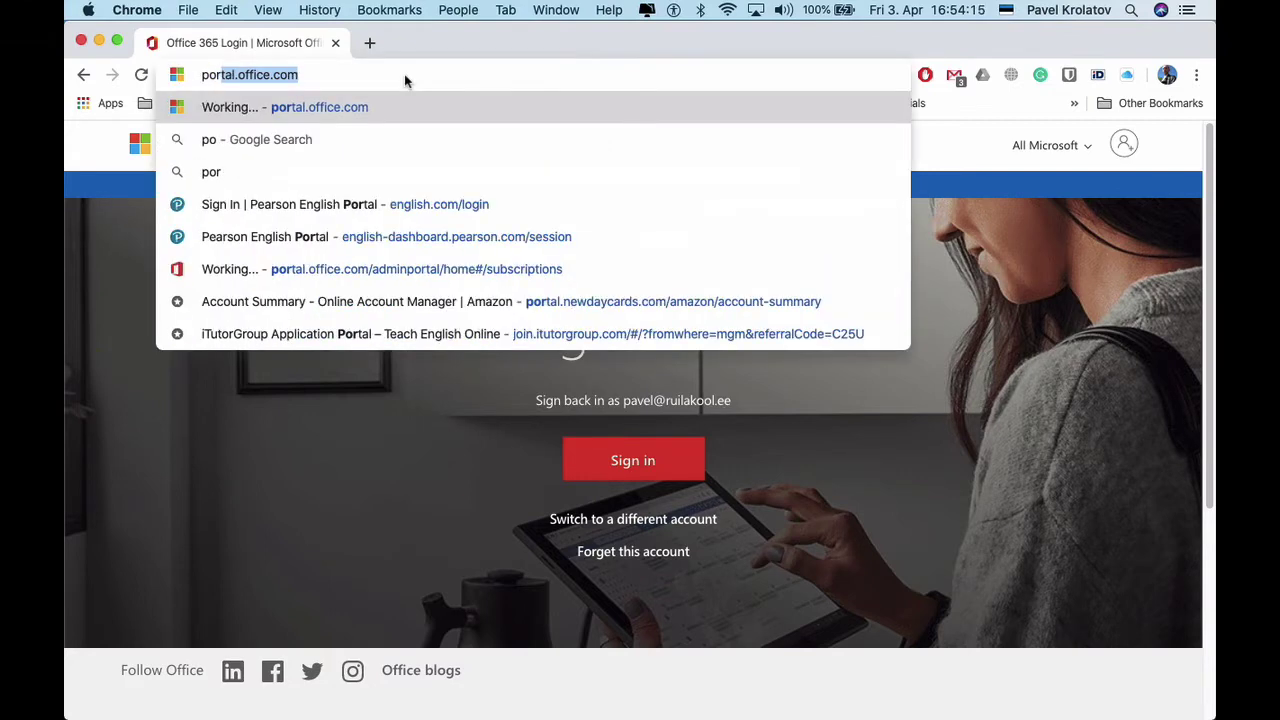
text(l.)
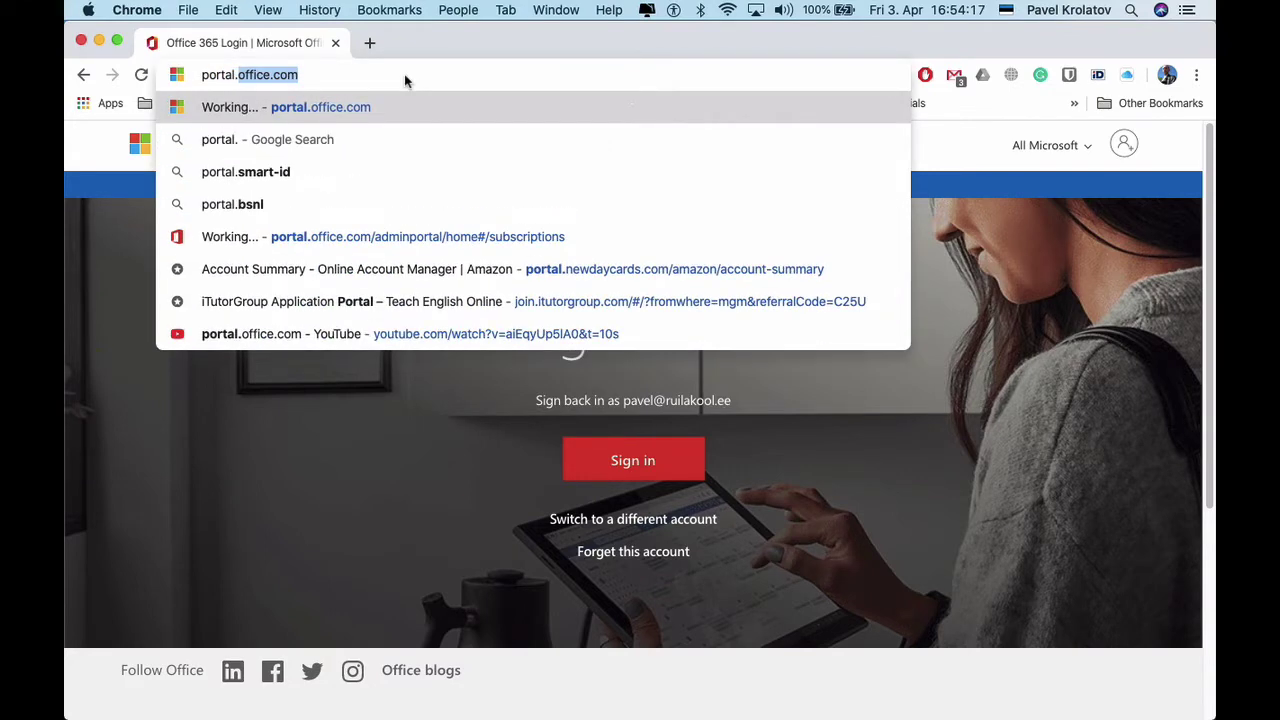
text(o)
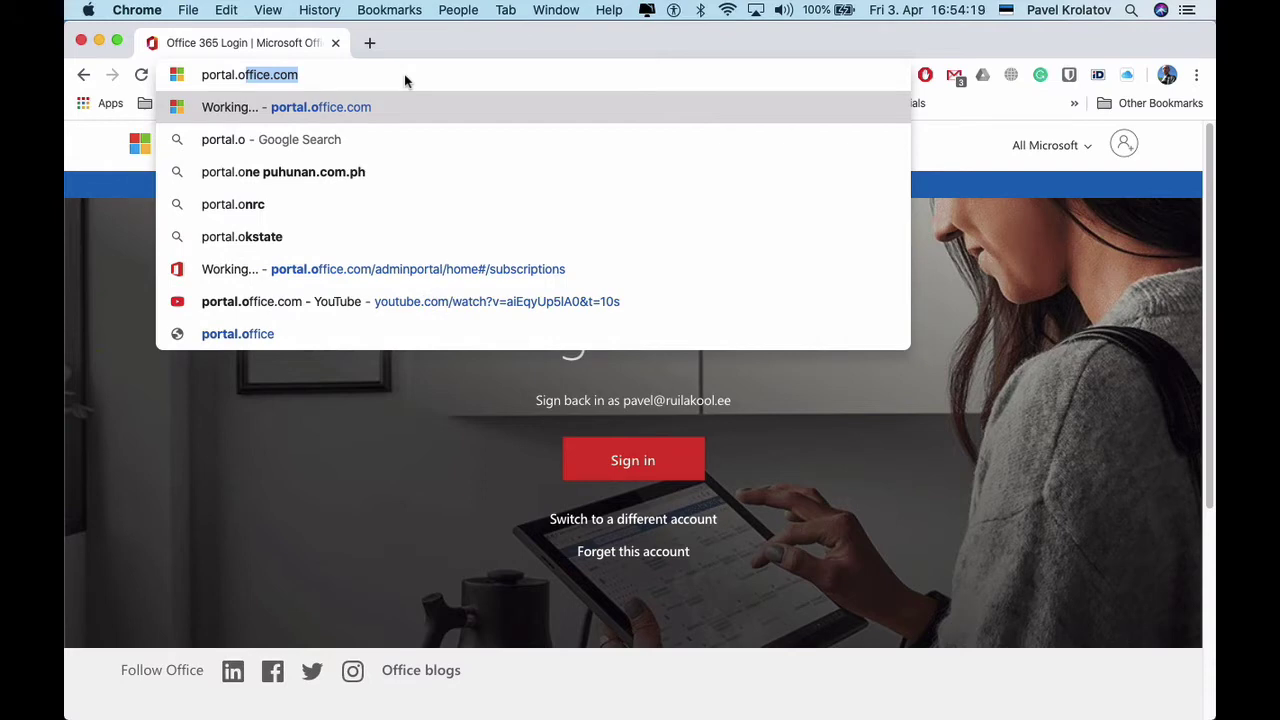
key(Return)
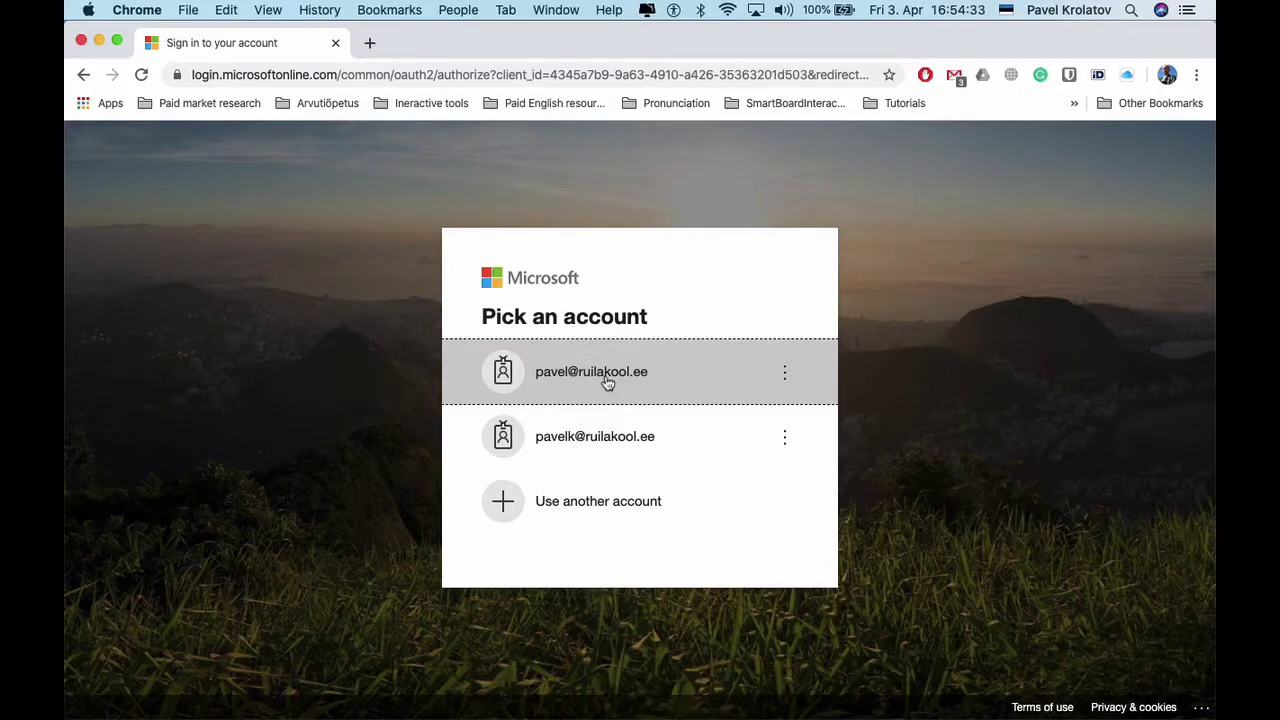
click(607, 381)
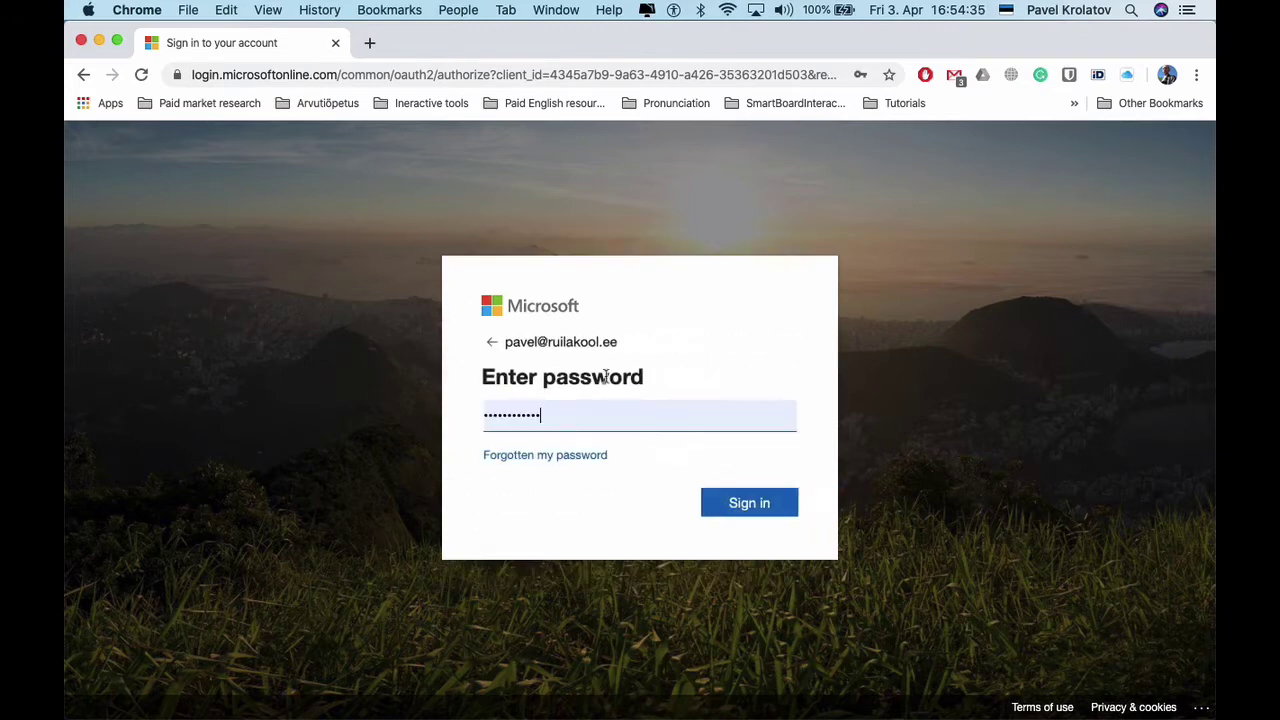
click(742, 505)
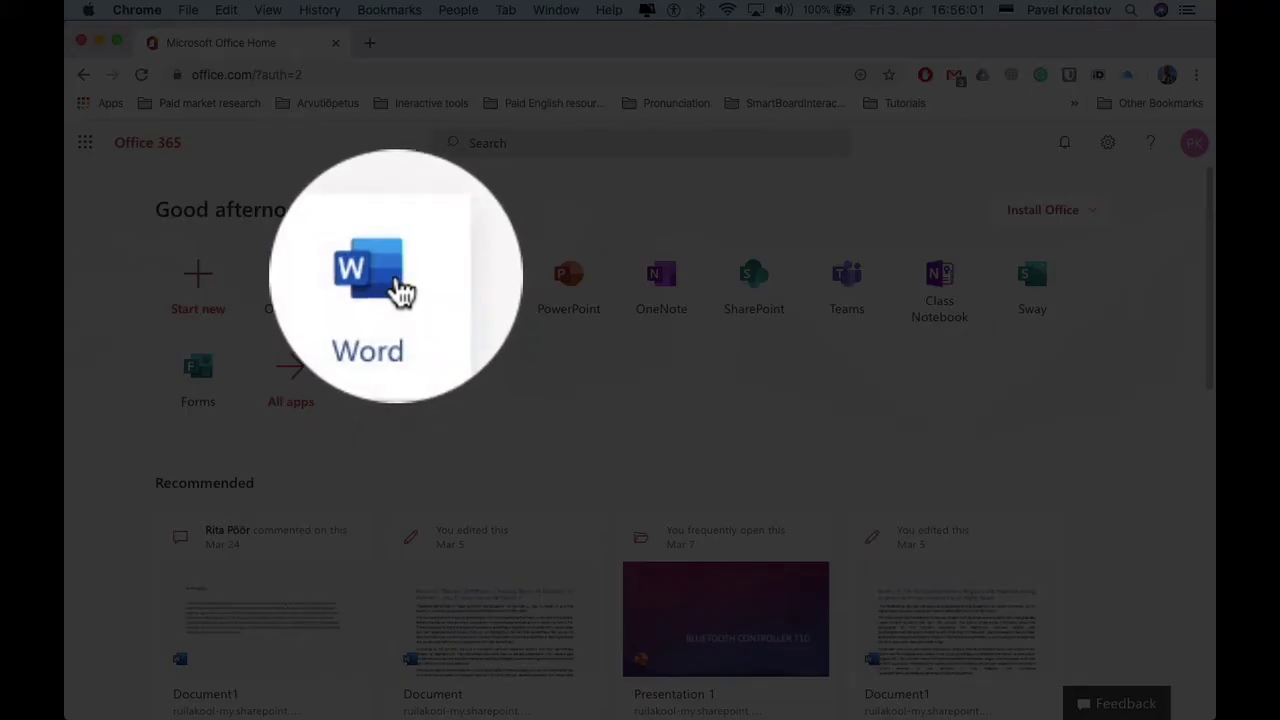
Create a new blank Word document and enter the text "Minu text" followed by a line break
click(392, 281)
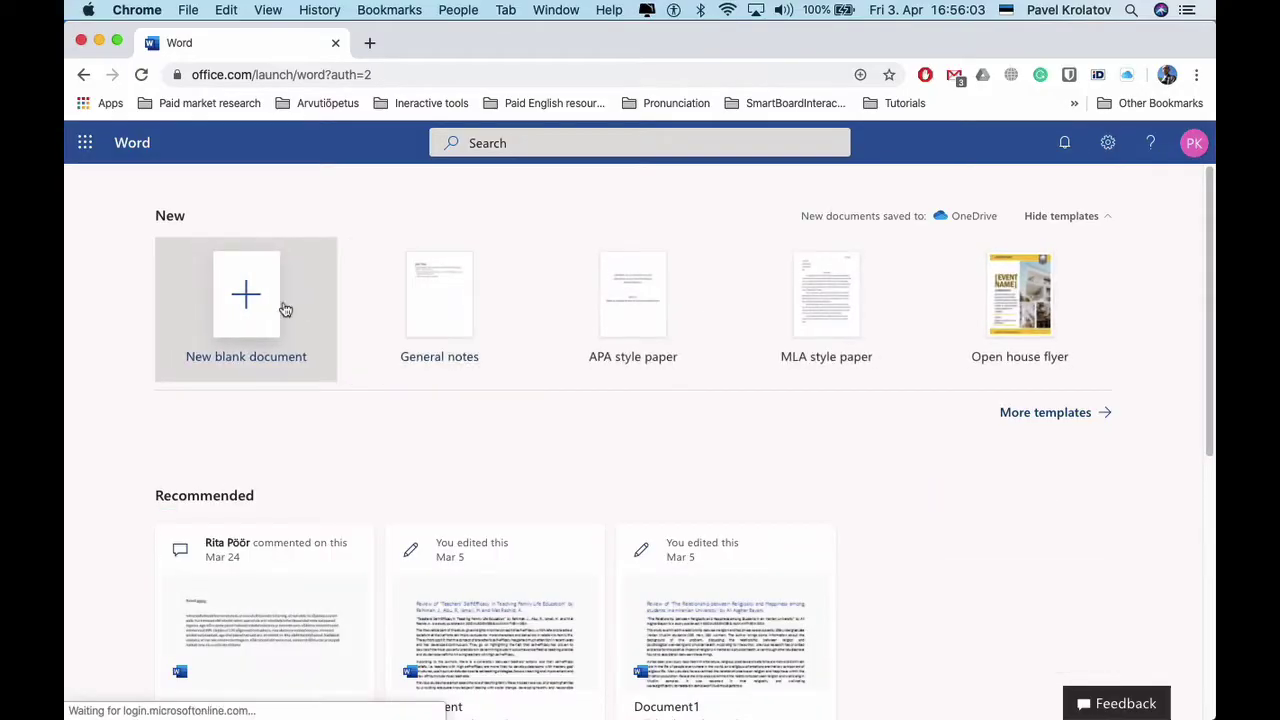
click(283, 306)
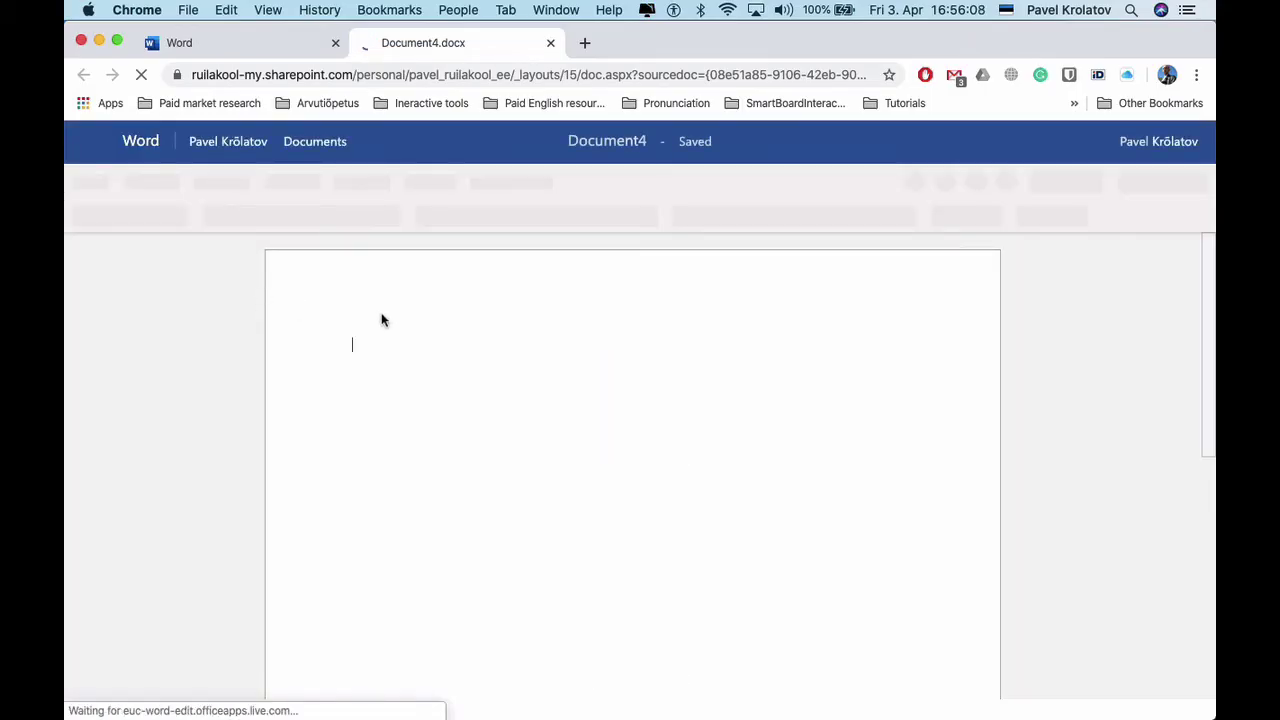
text(Mi)
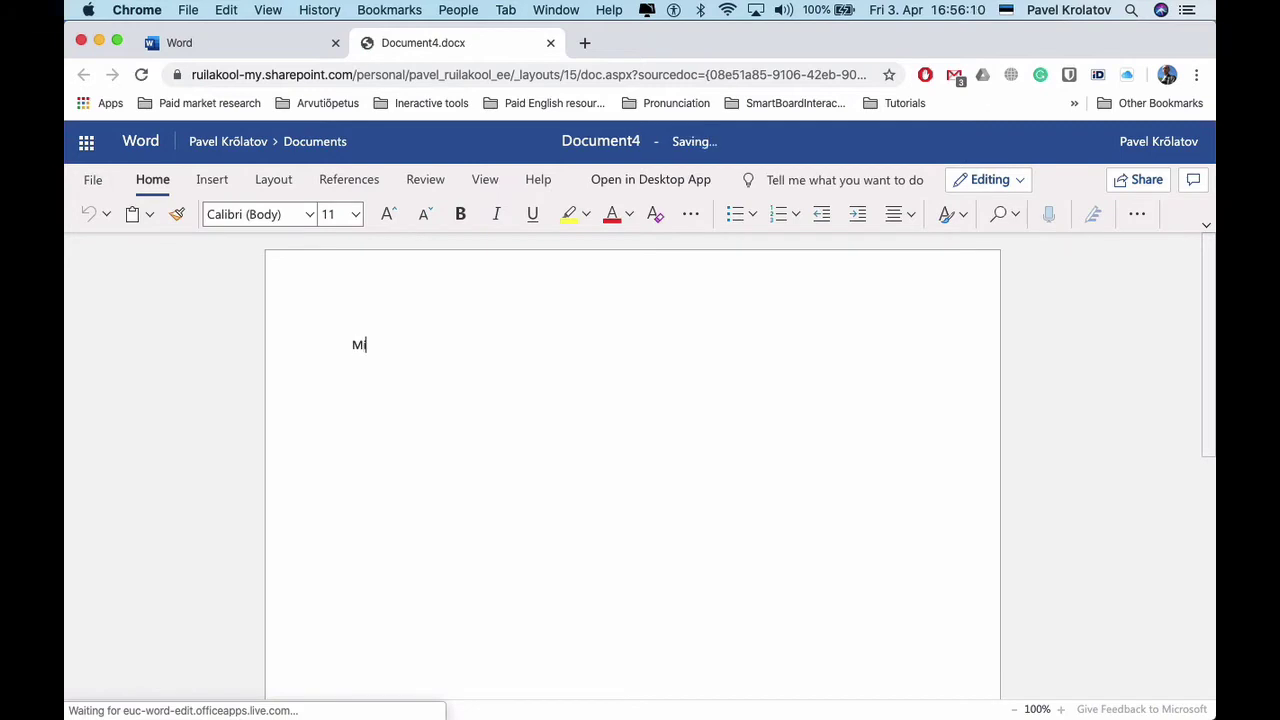
text(nu text)
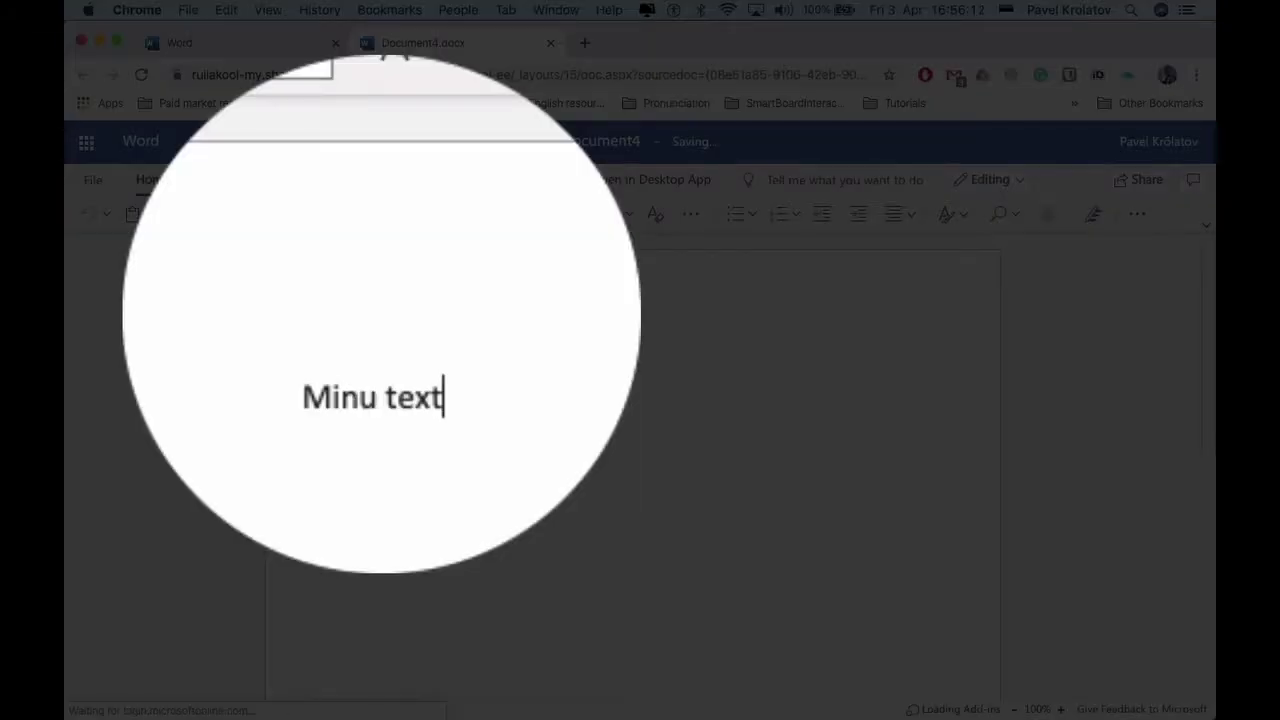
key(Return)
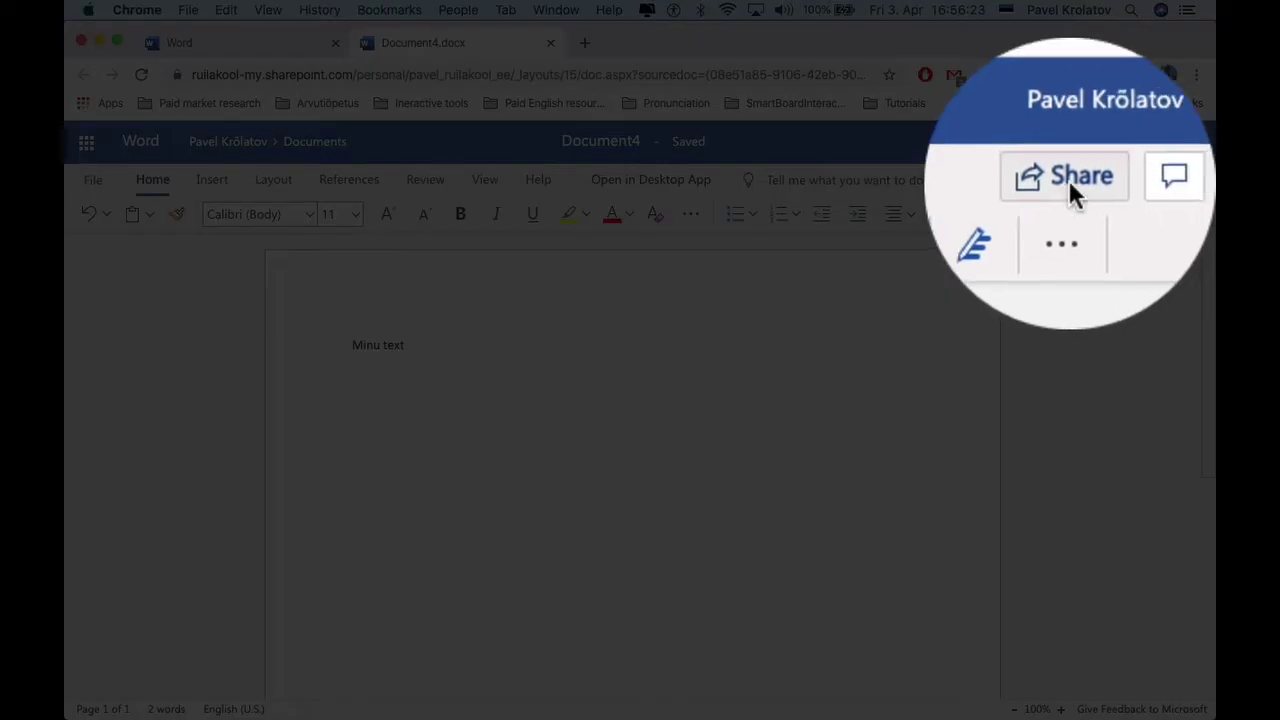
Open the link settings for sharing the document
click(1140, 183)
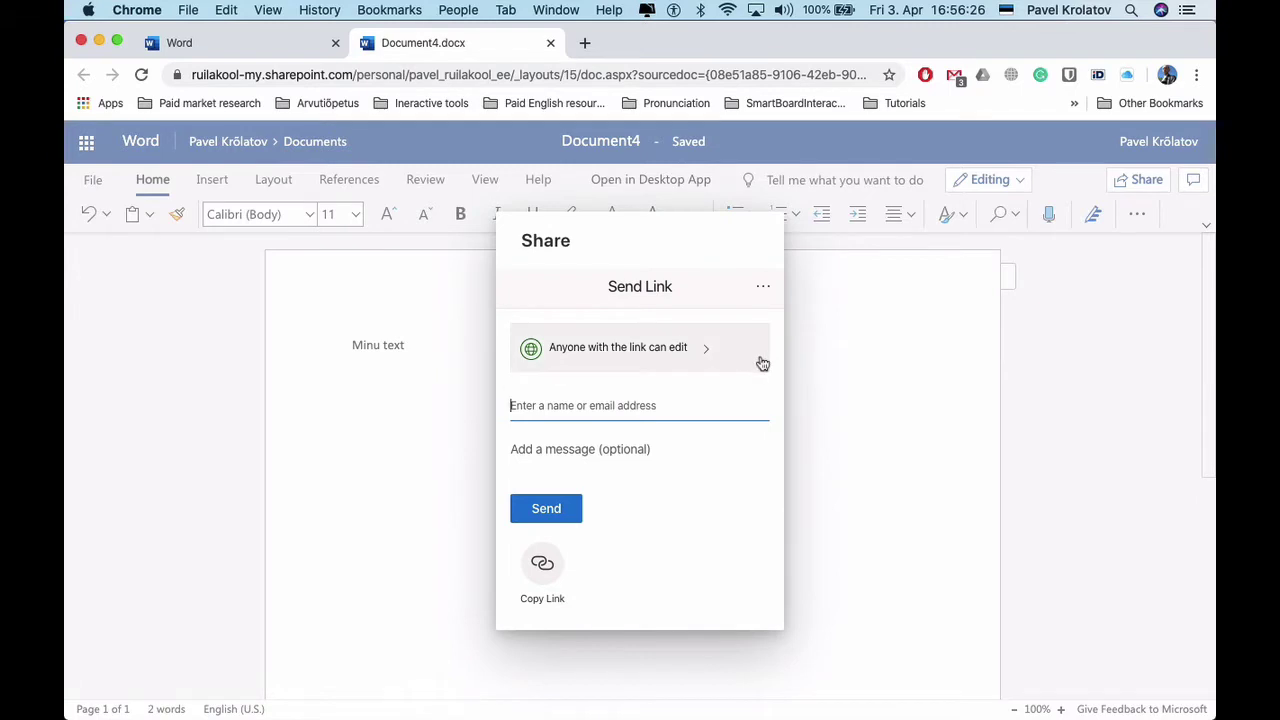
click(616, 352)
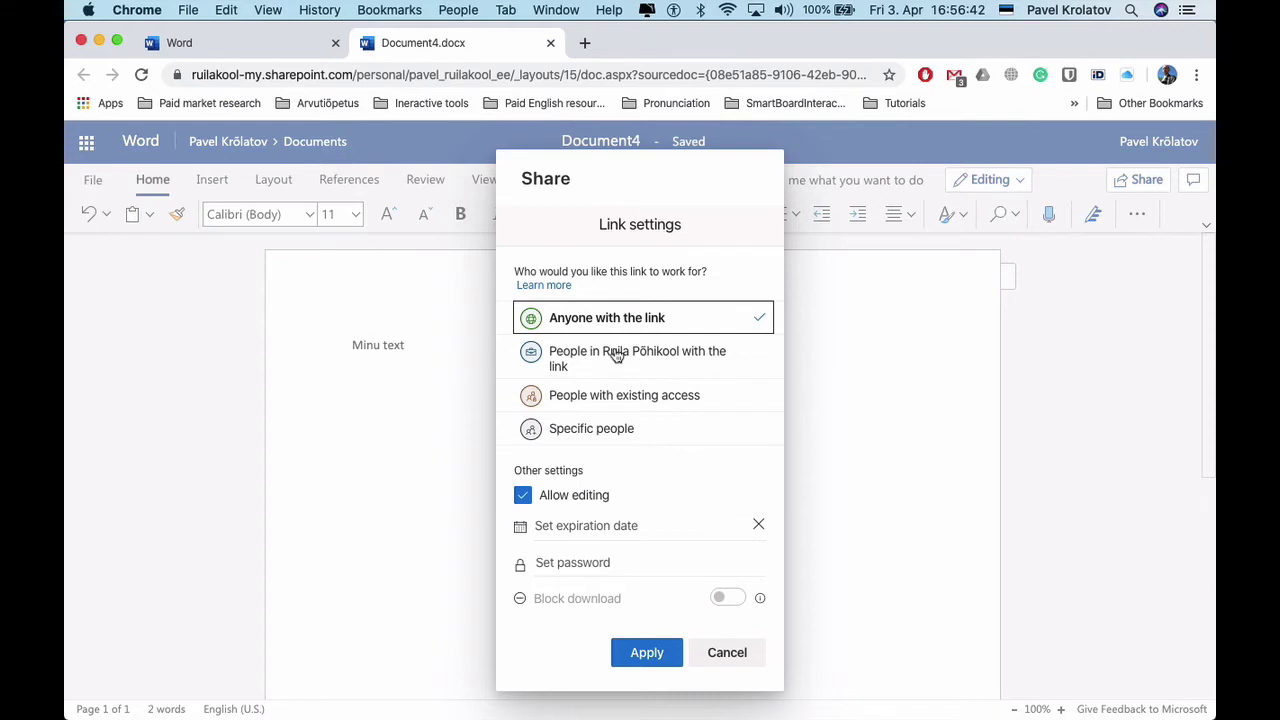
Try Specific people as the link's audience, return it to Anyone with the link, and enter a link password
click(620, 428)
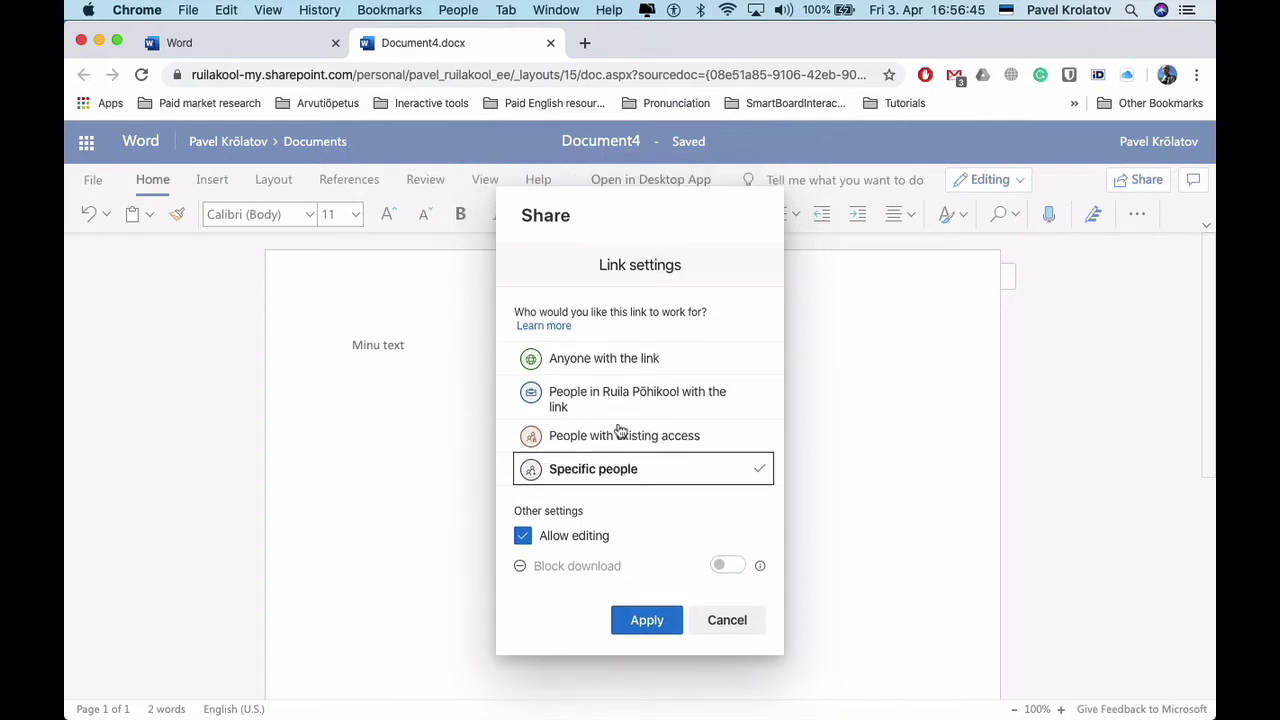
click(615, 358)
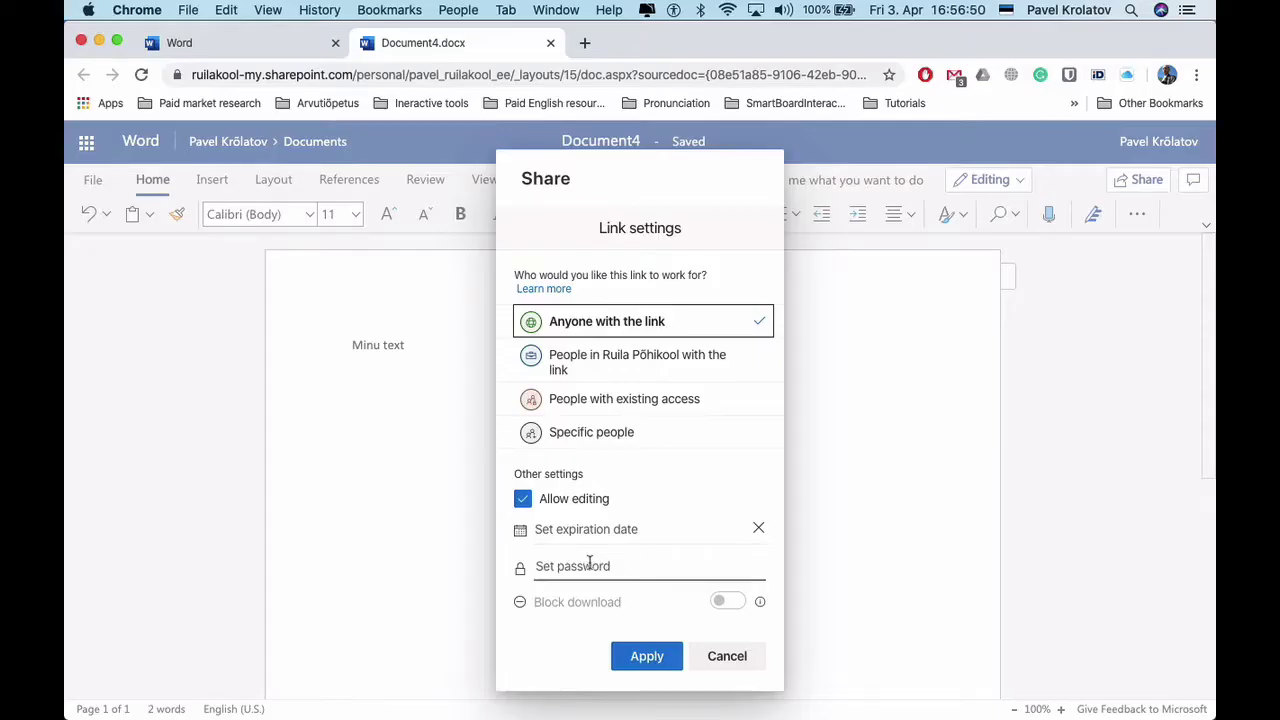
click(589, 565)
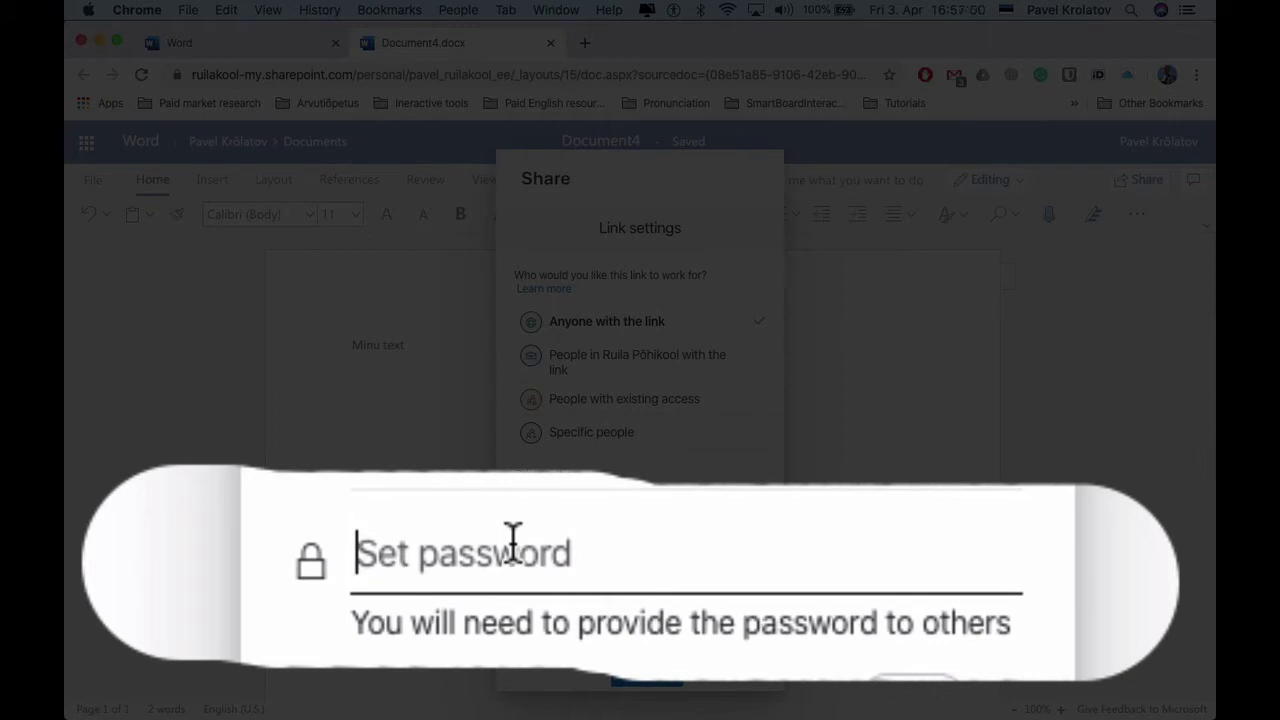
text(••••••••••••••••••)
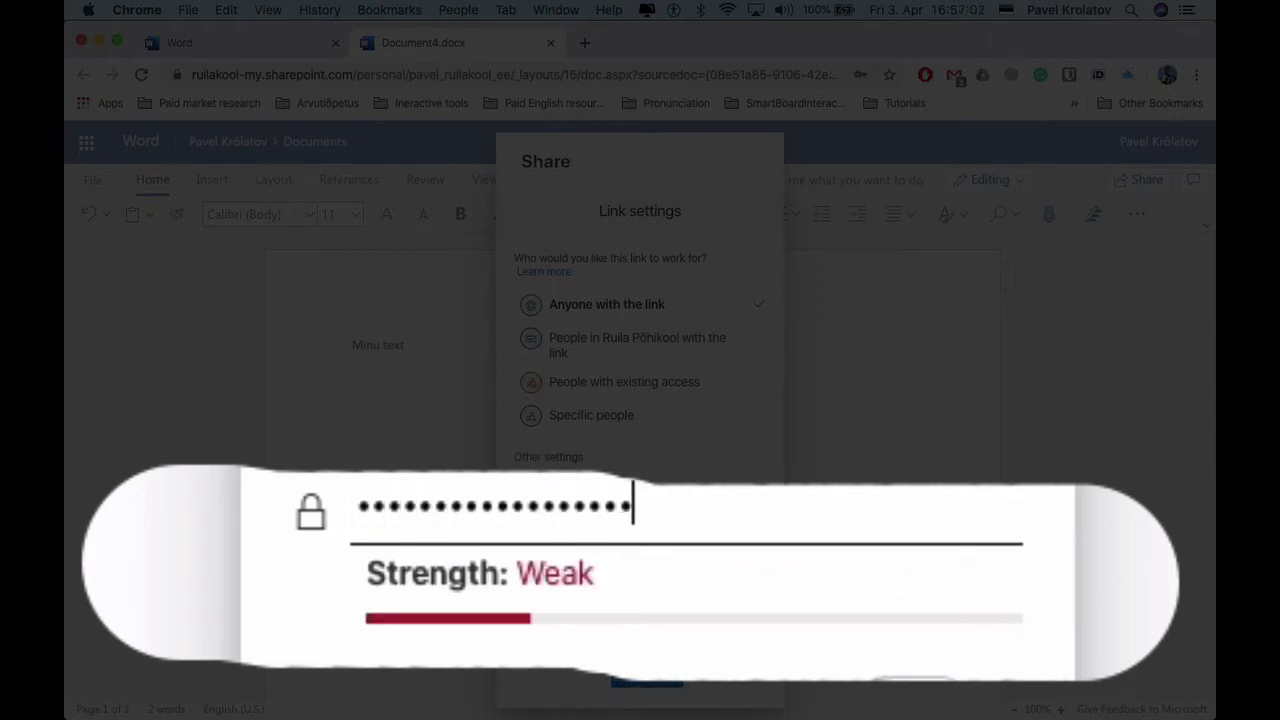
text(•••••)
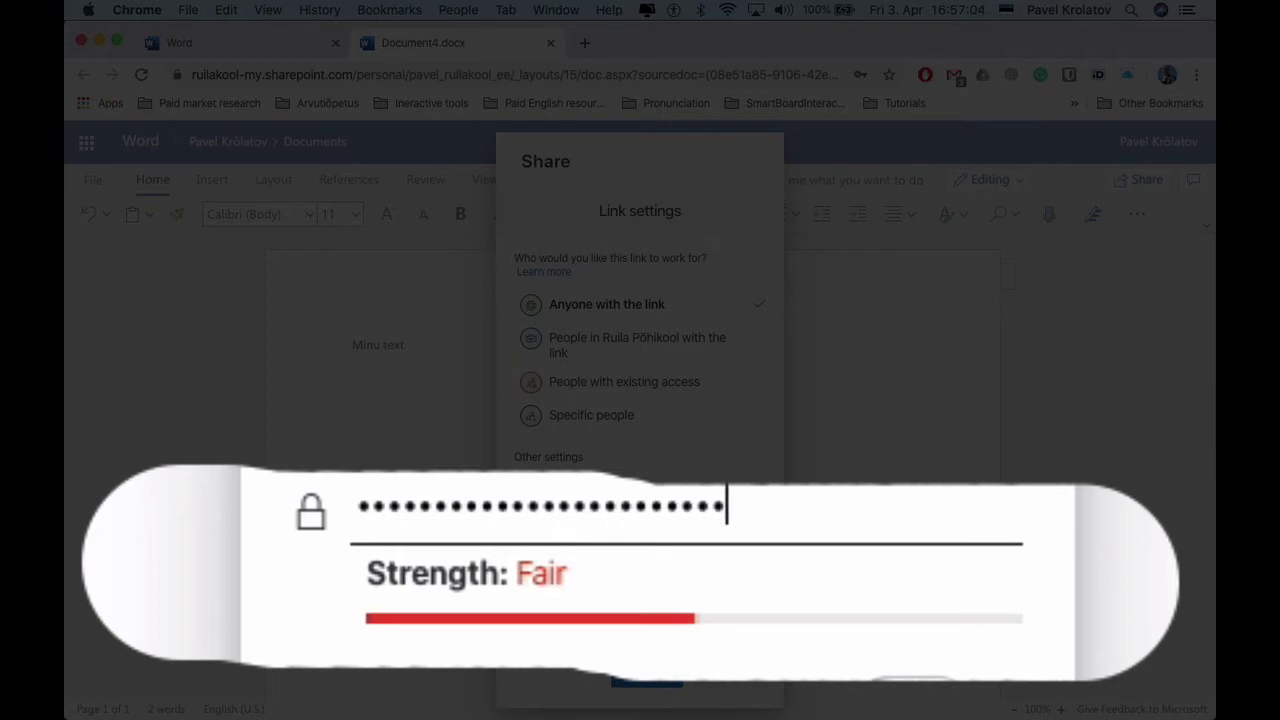
text(••••••••)
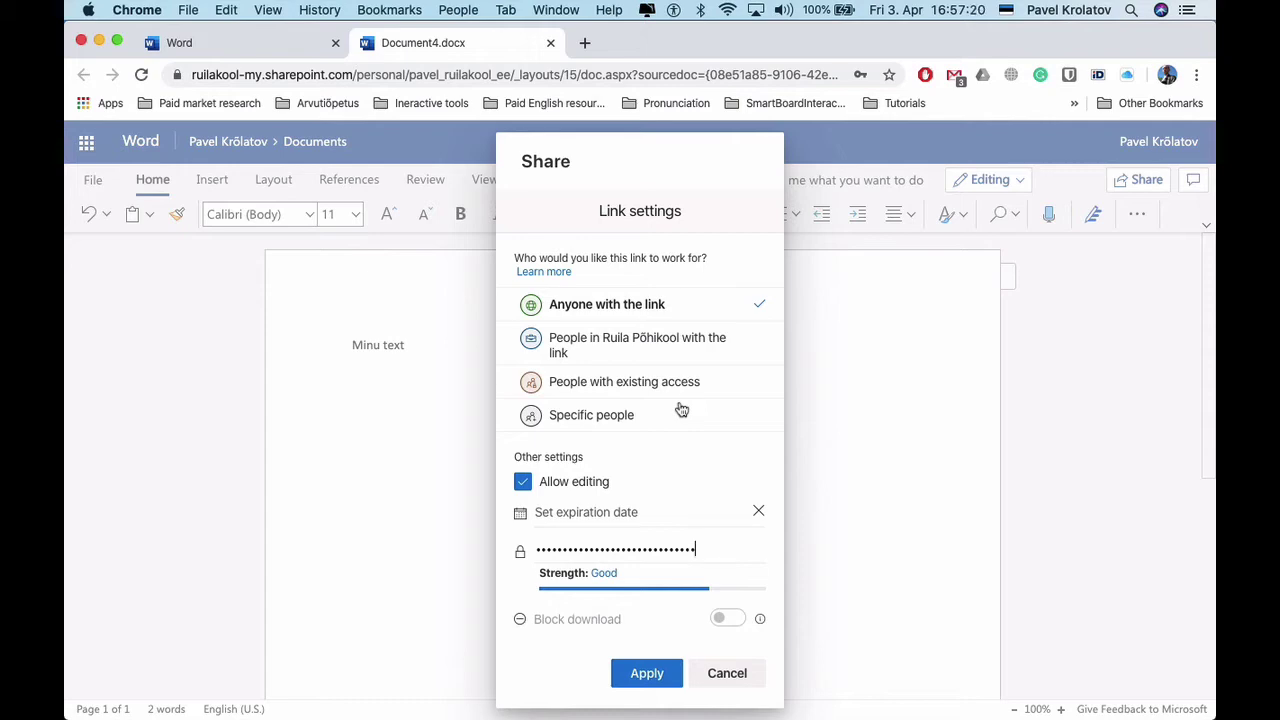
Limit the editing link to people in Ruila Põhikool and copy it
click(617, 346)
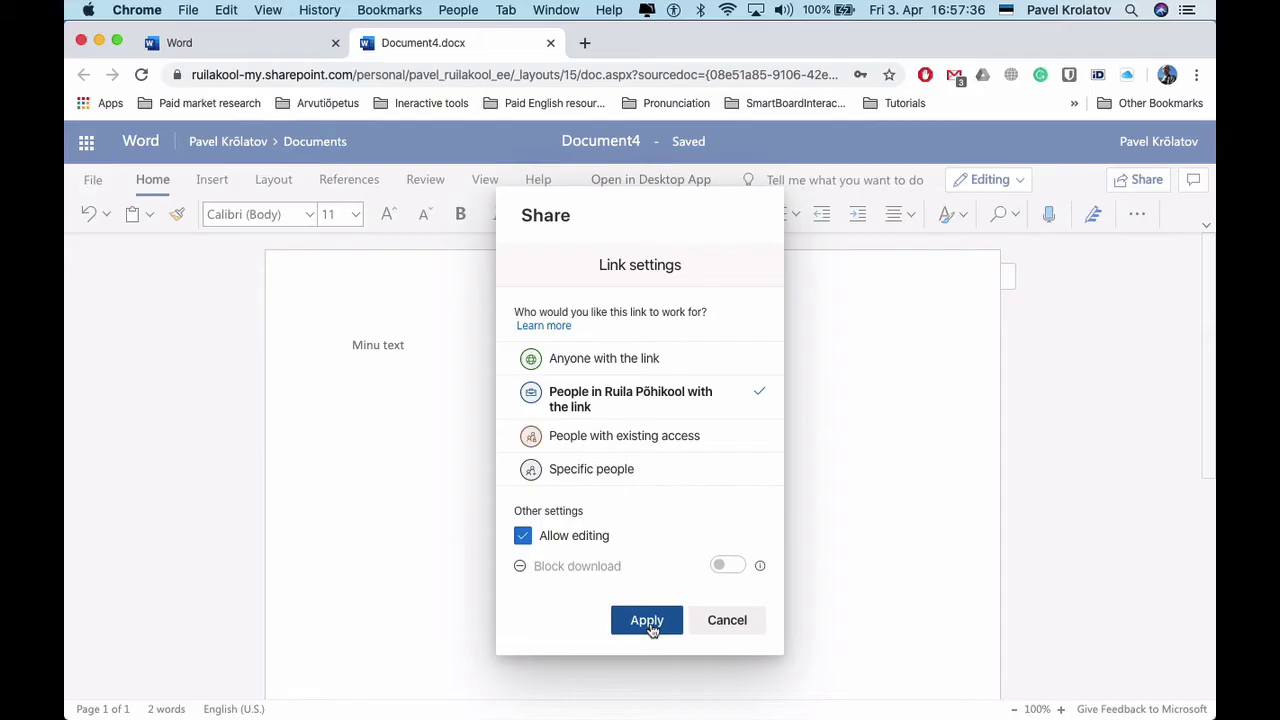
click(645, 607)
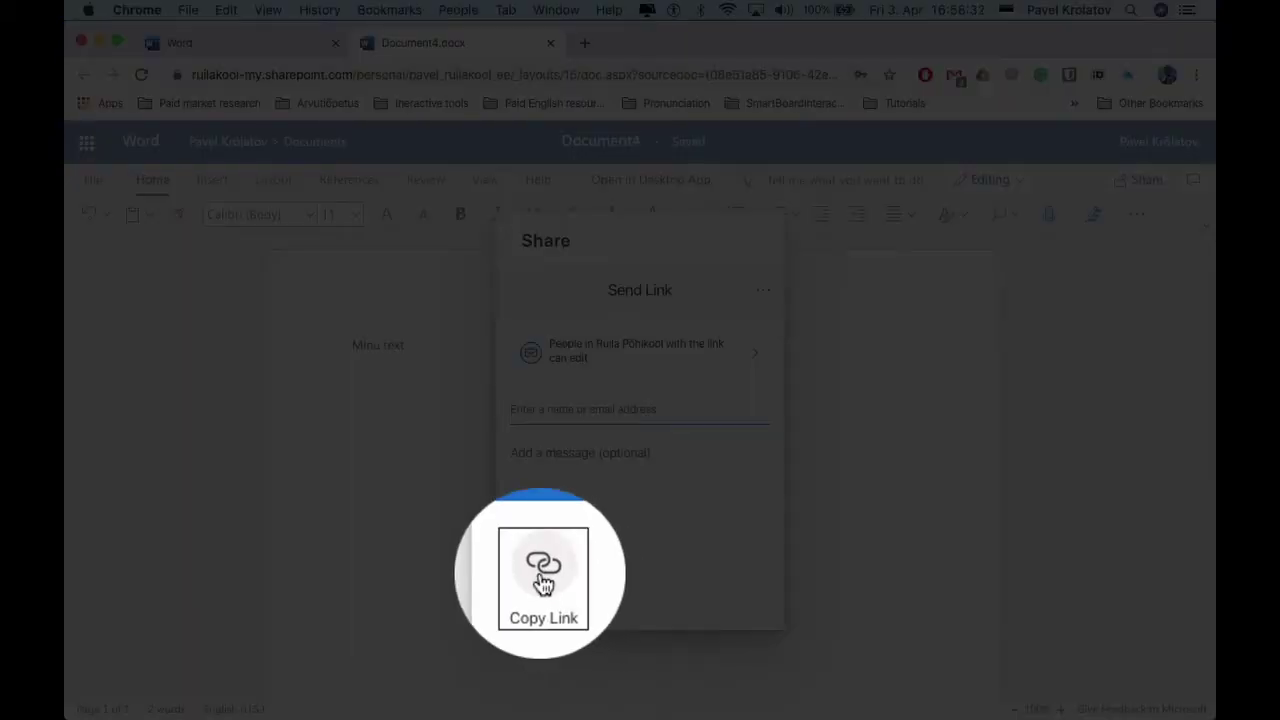
click(540, 577)
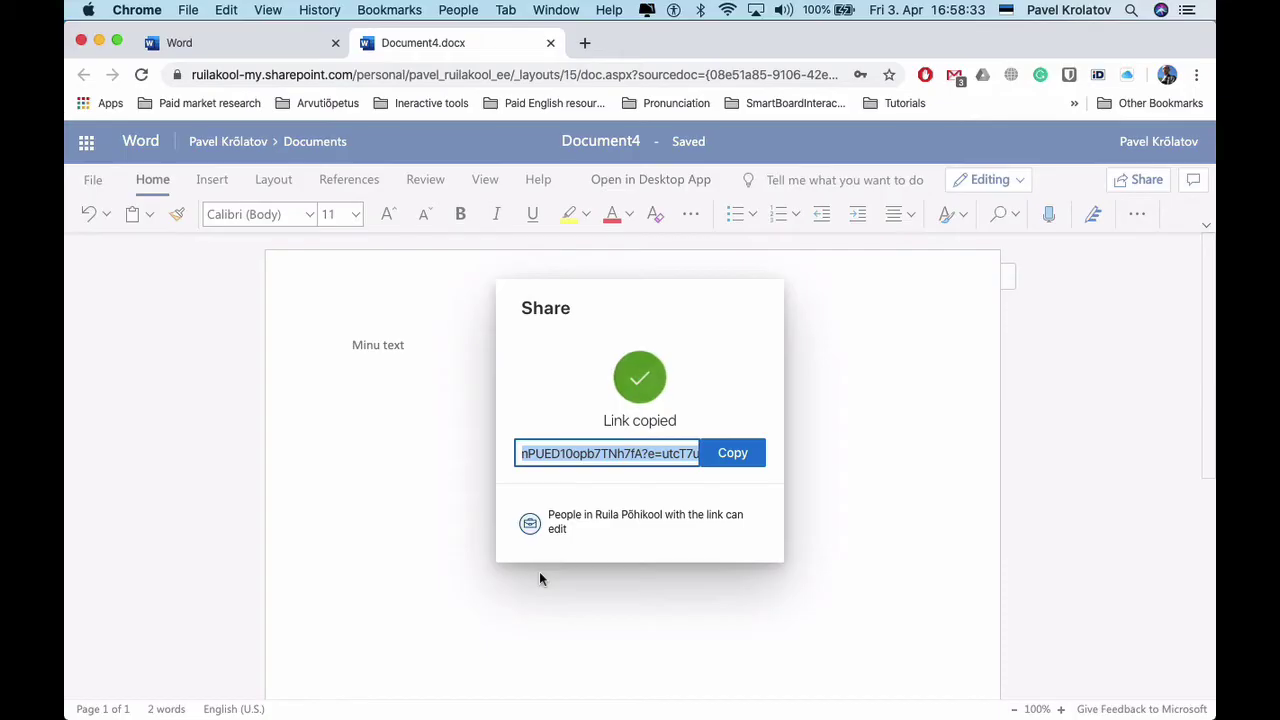
click(722, 460)
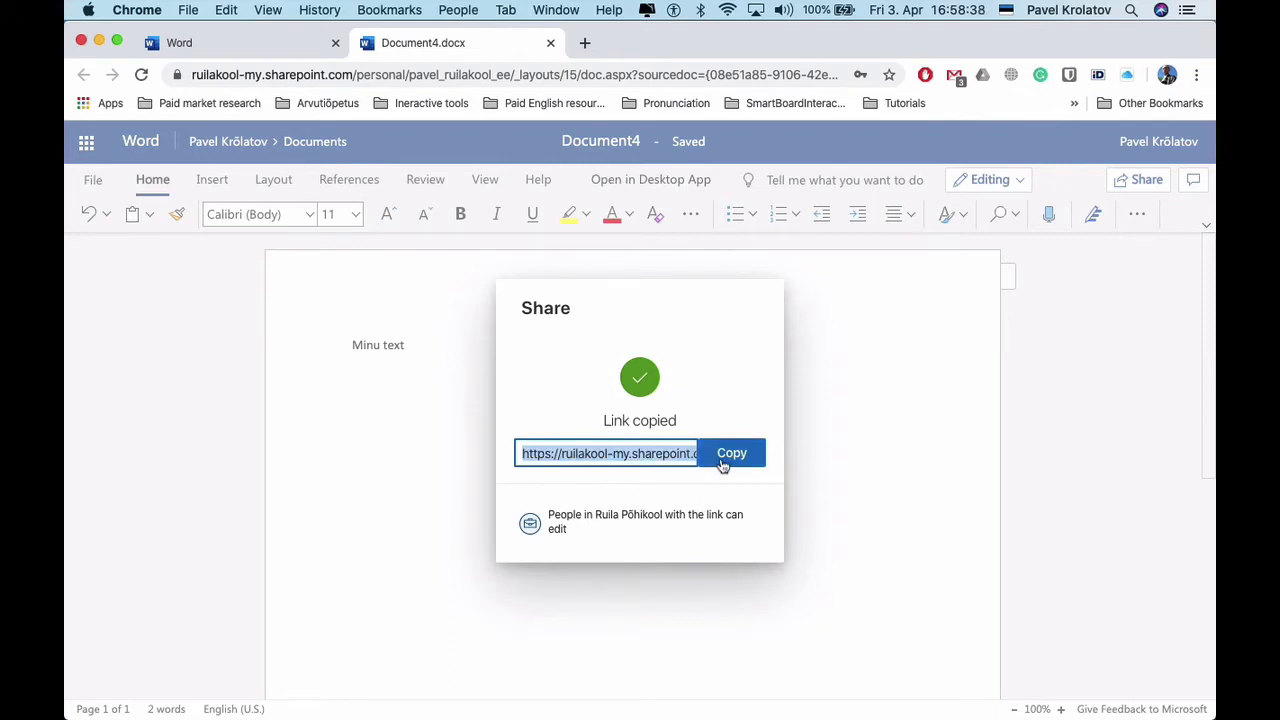
click(847, 410)
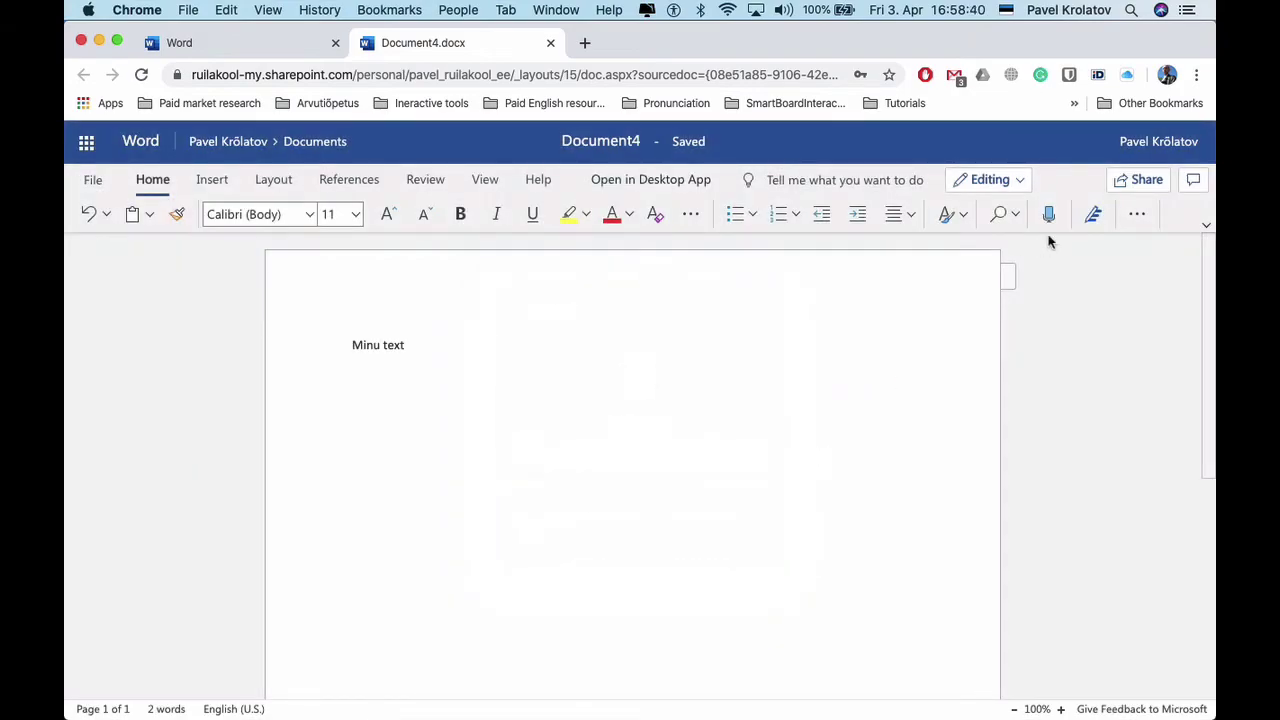
Share the document again with a link that lets people in Ruila Põhikool edit
click(1140, 180)
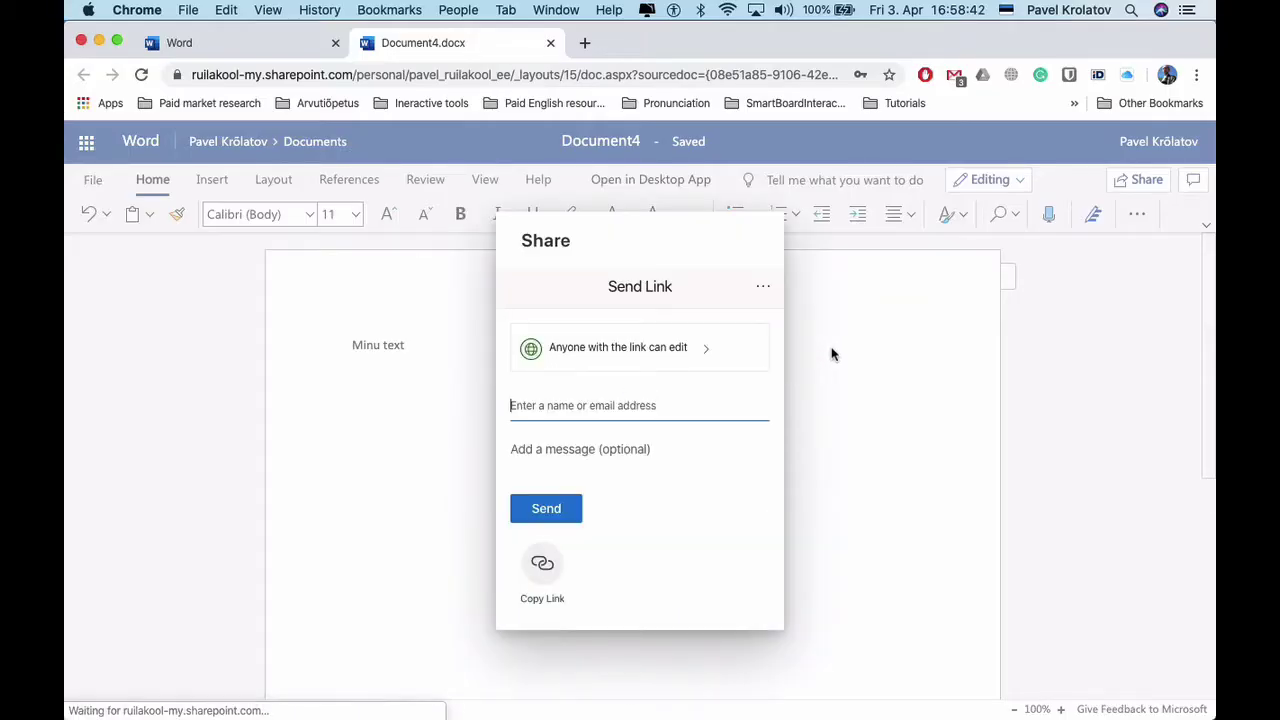
click(667, 358)
click(636, 366)
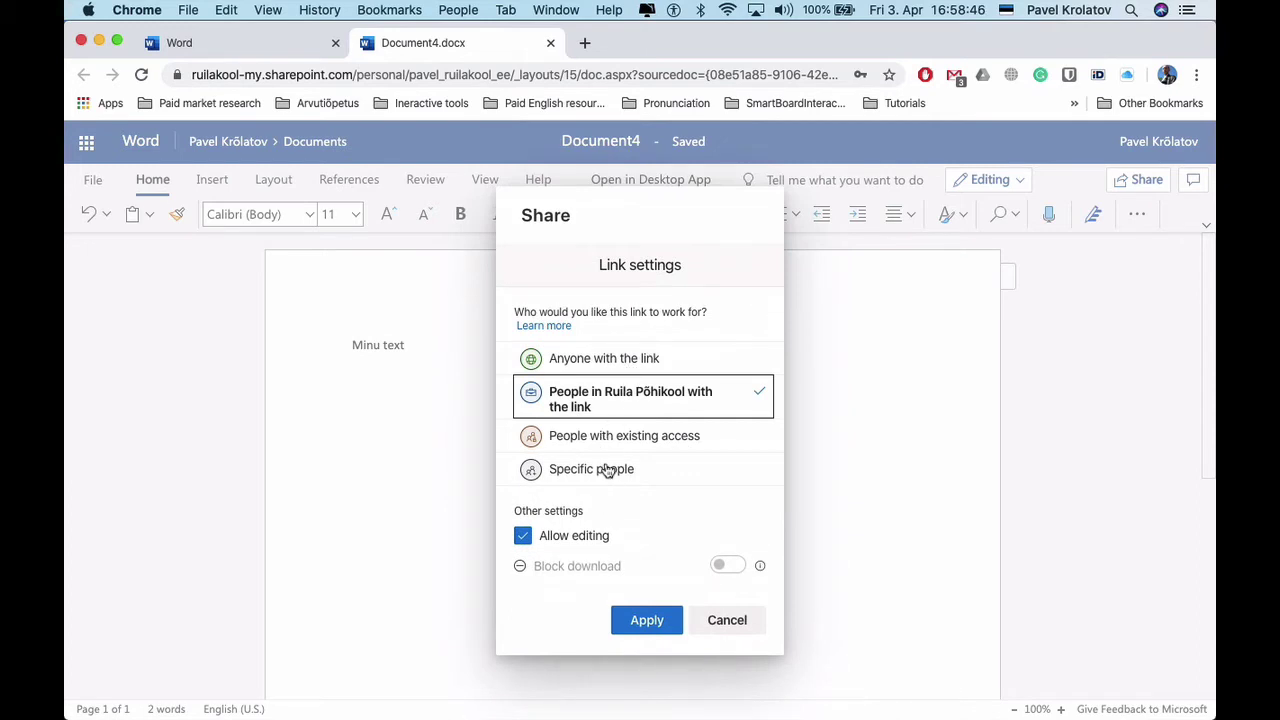
click(650, 622)
Search for the recipient by first name, choose the second suggested person, and send them the sharing link
click(606, 416)
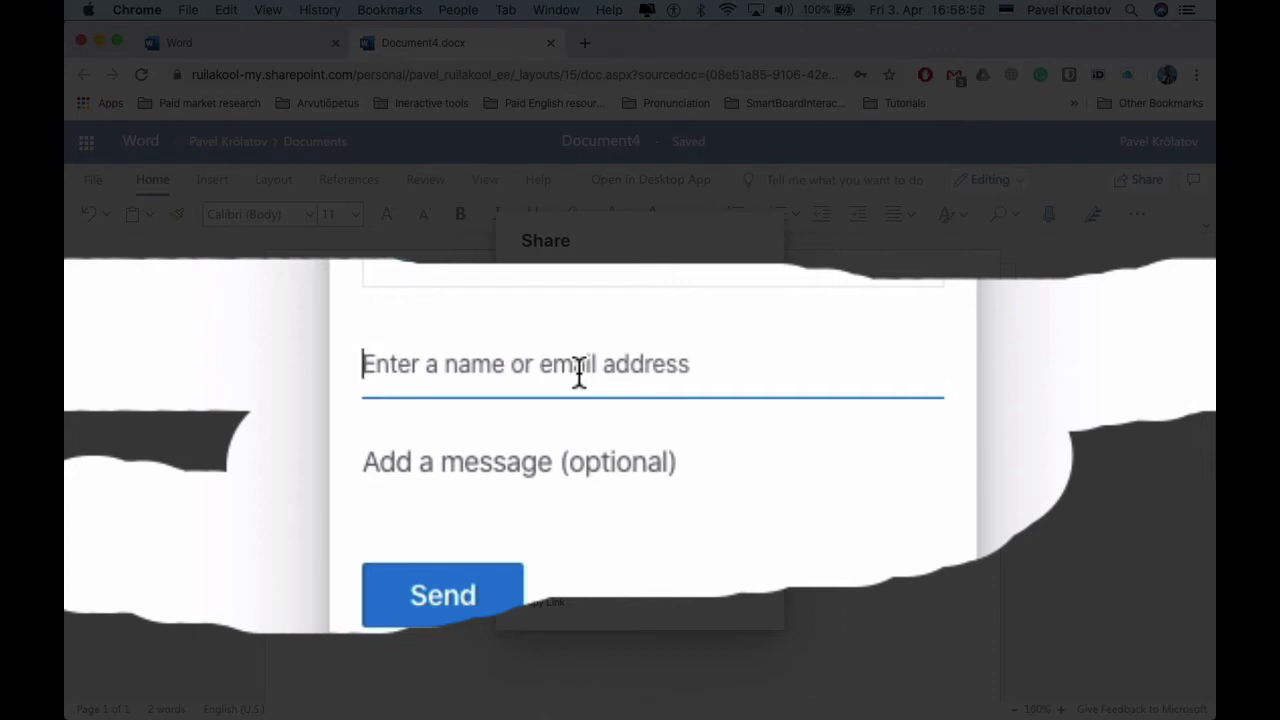
text(pa)
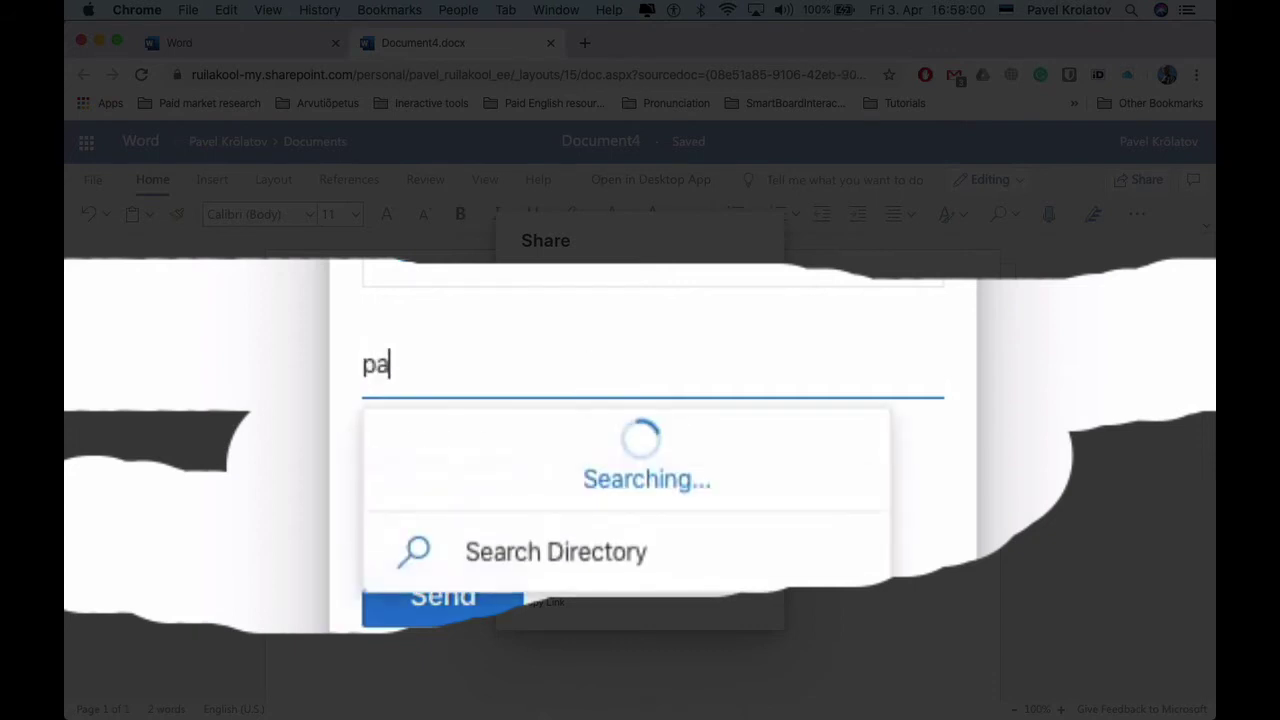
text(vel)
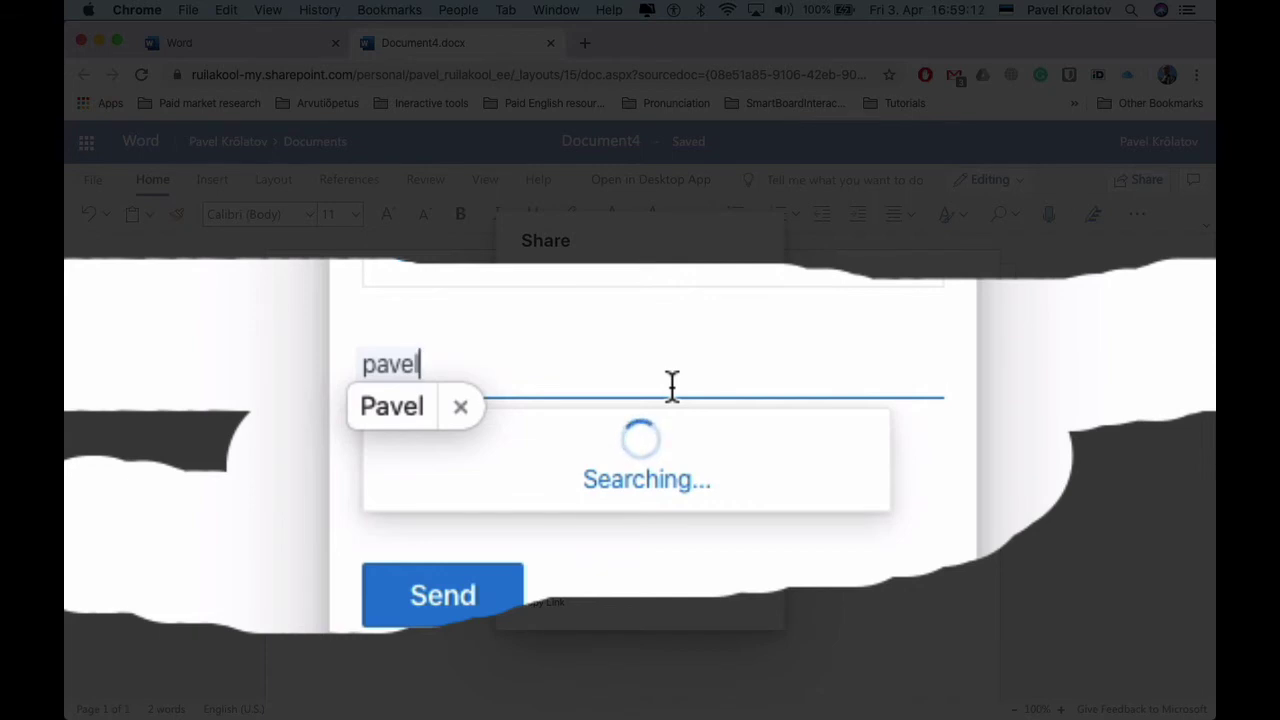
key(BackSpace)
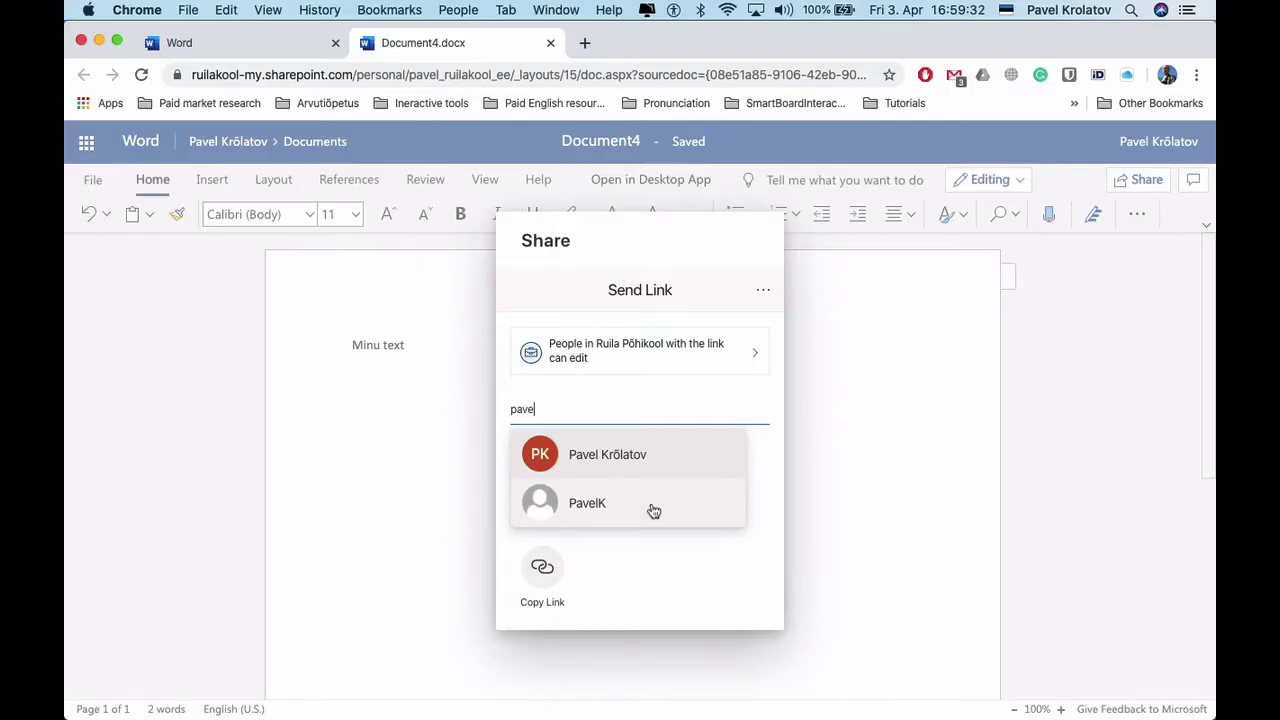
click(652, 510)
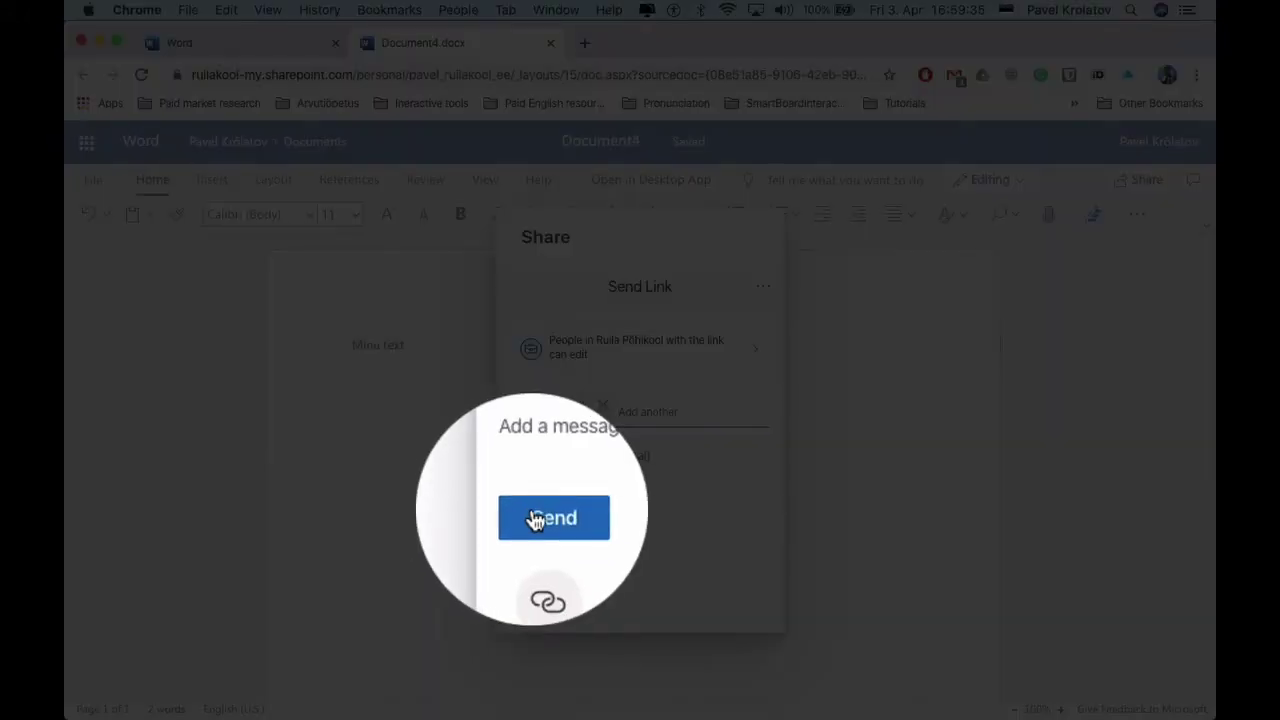
click(531, 508)
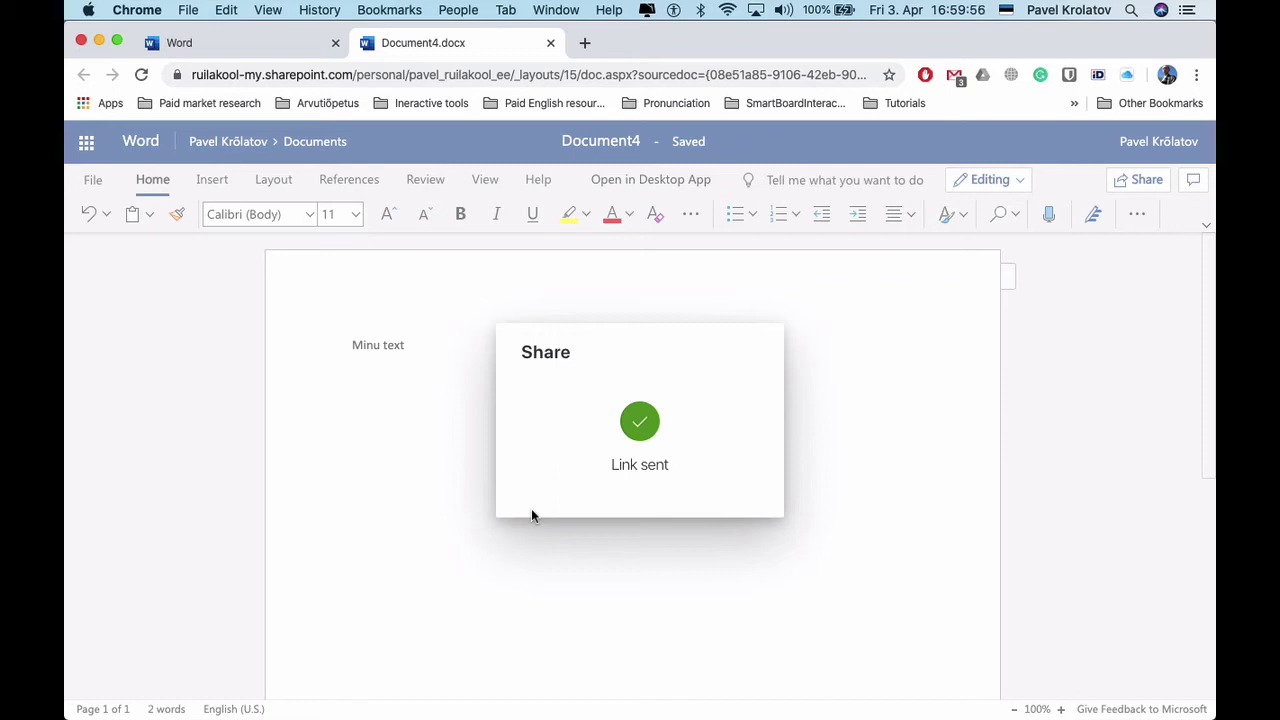
click(840, 452)
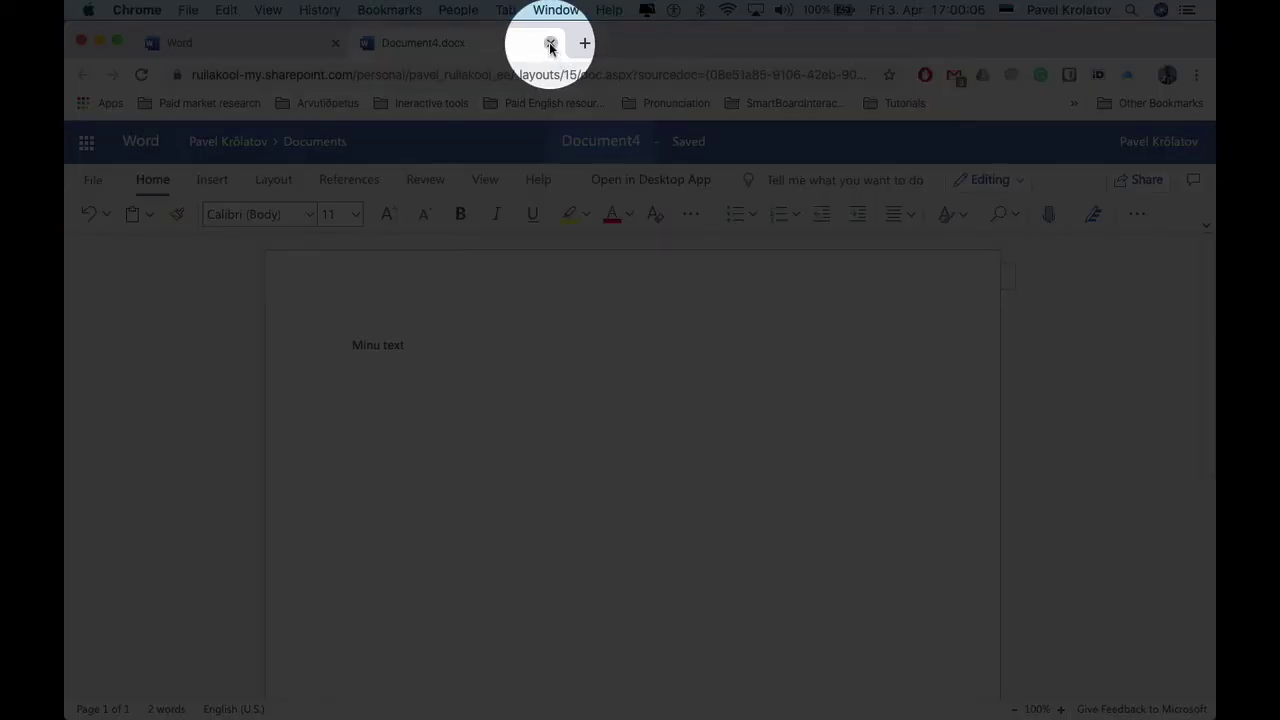
Close the document and sign out of the Office 365 account
click(551, 46)
click(1195, 145)
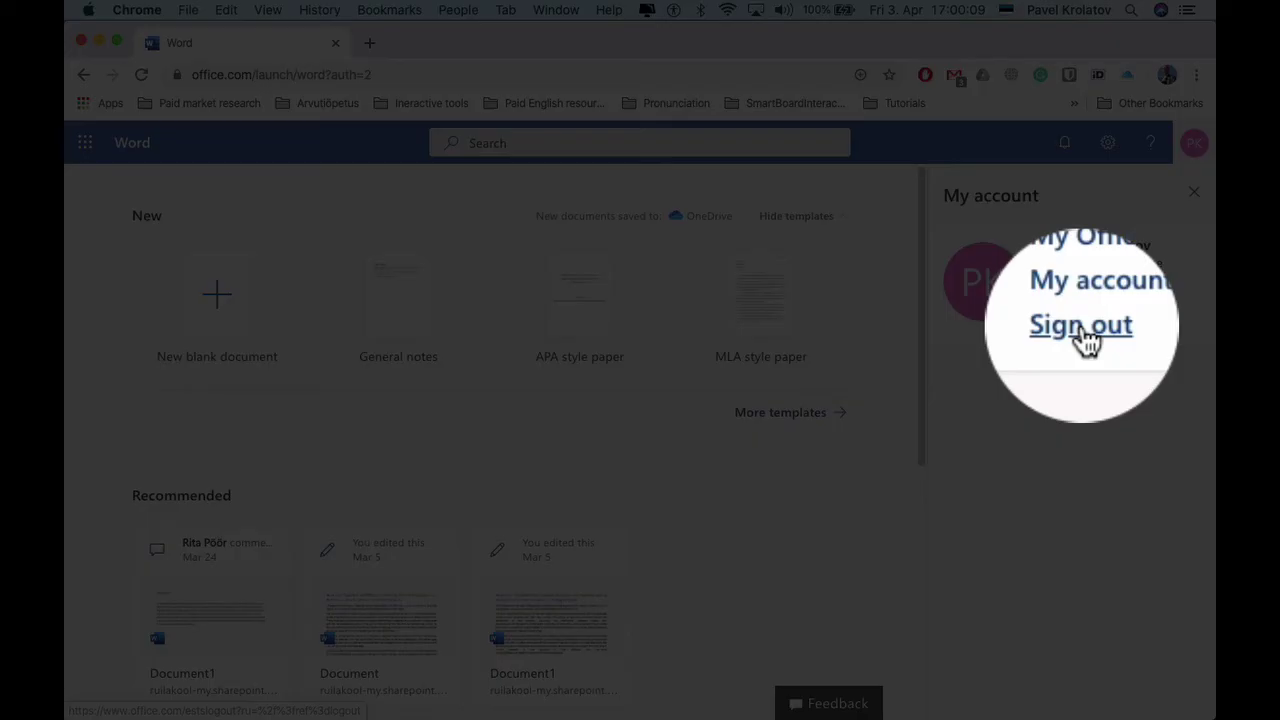
click(1081, 326)
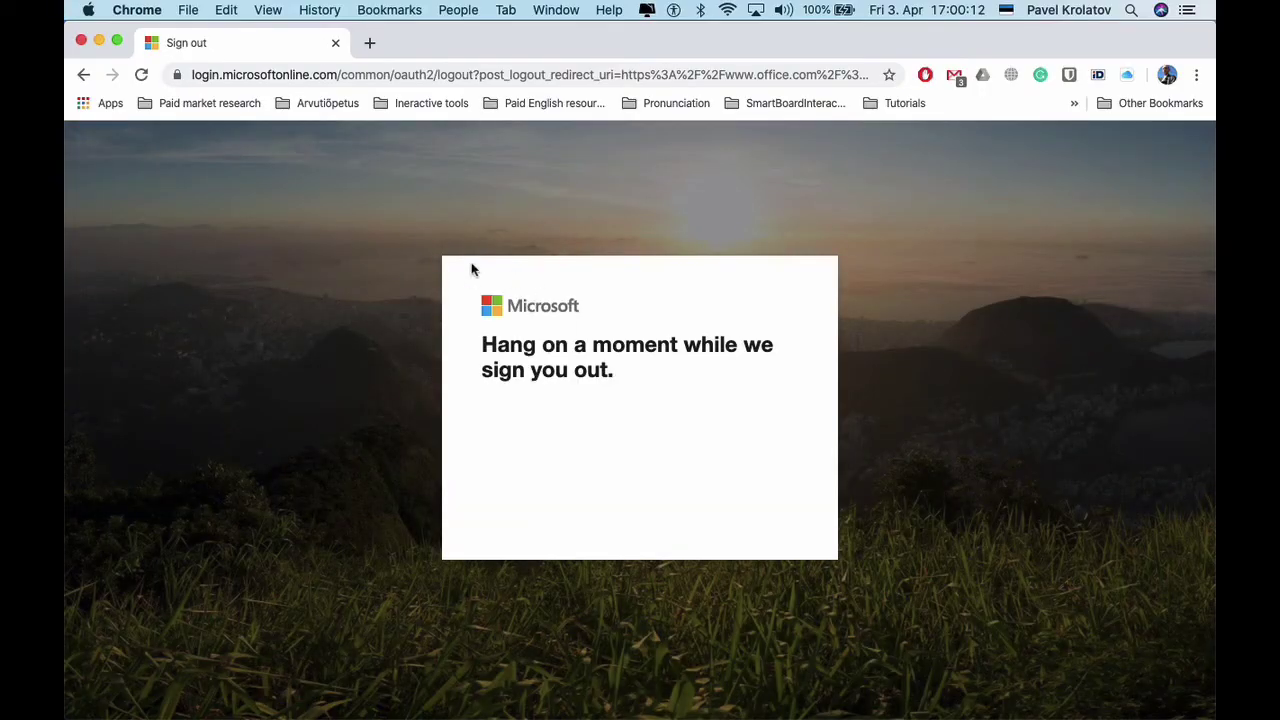
Close the signed-out page, open portal.office.com in a new window, and sign in with the second listed account using the saved password
click(81, 43)
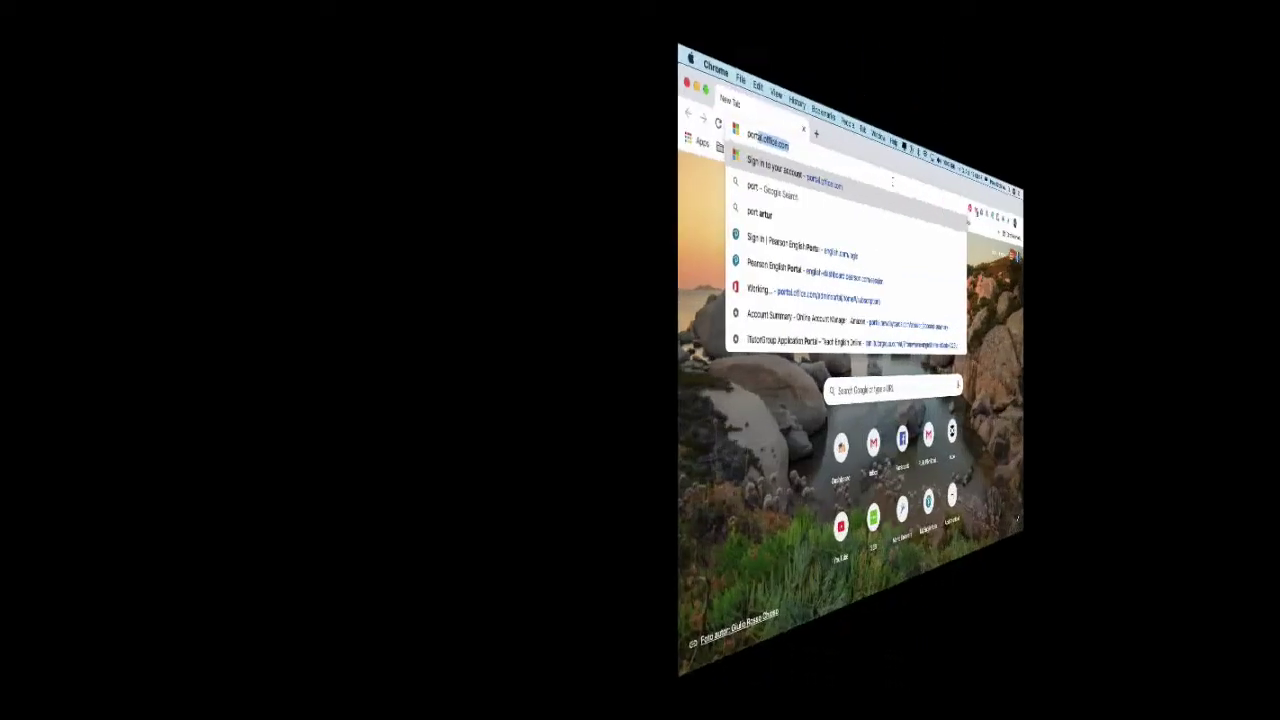
key(Return)
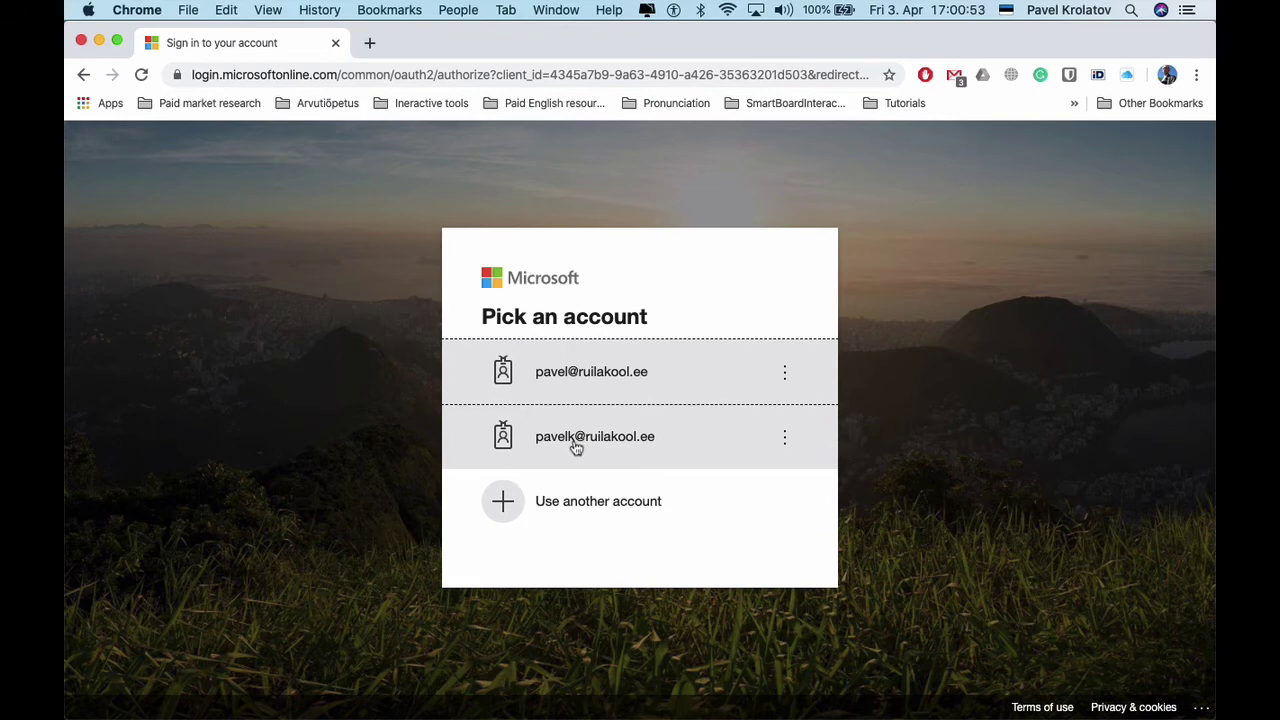
click(576, 448)
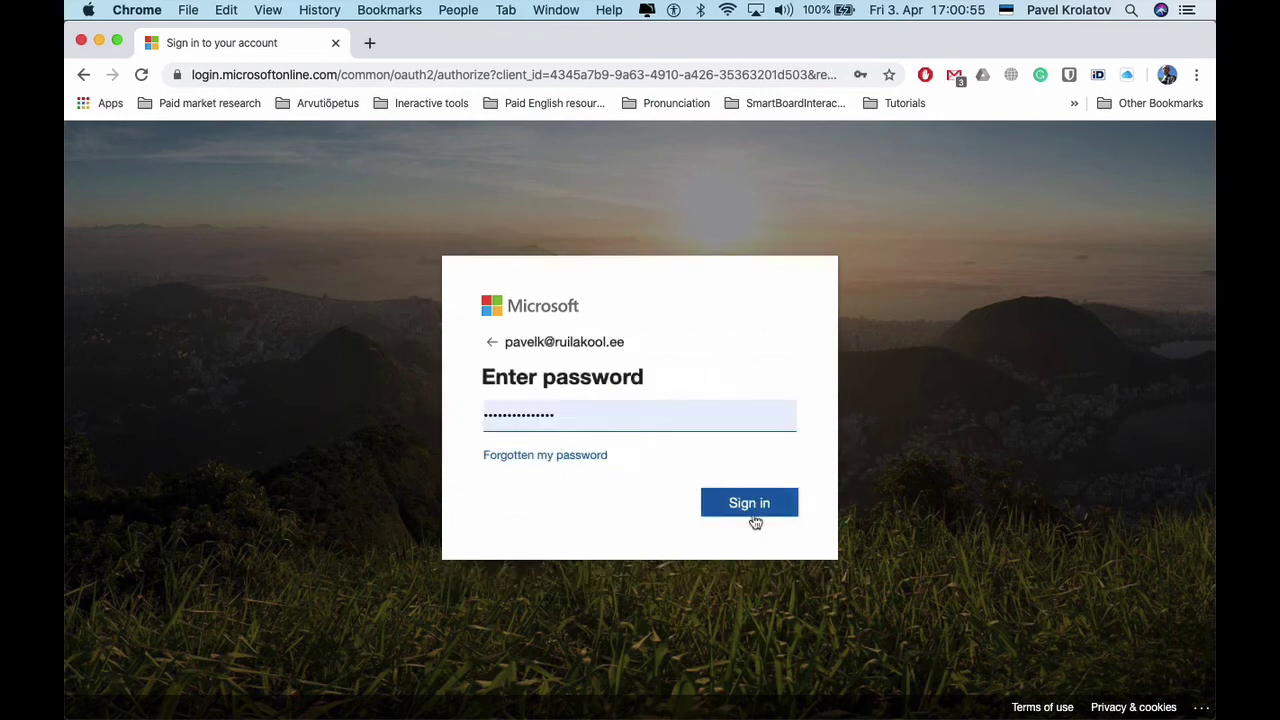
click(753, 514)
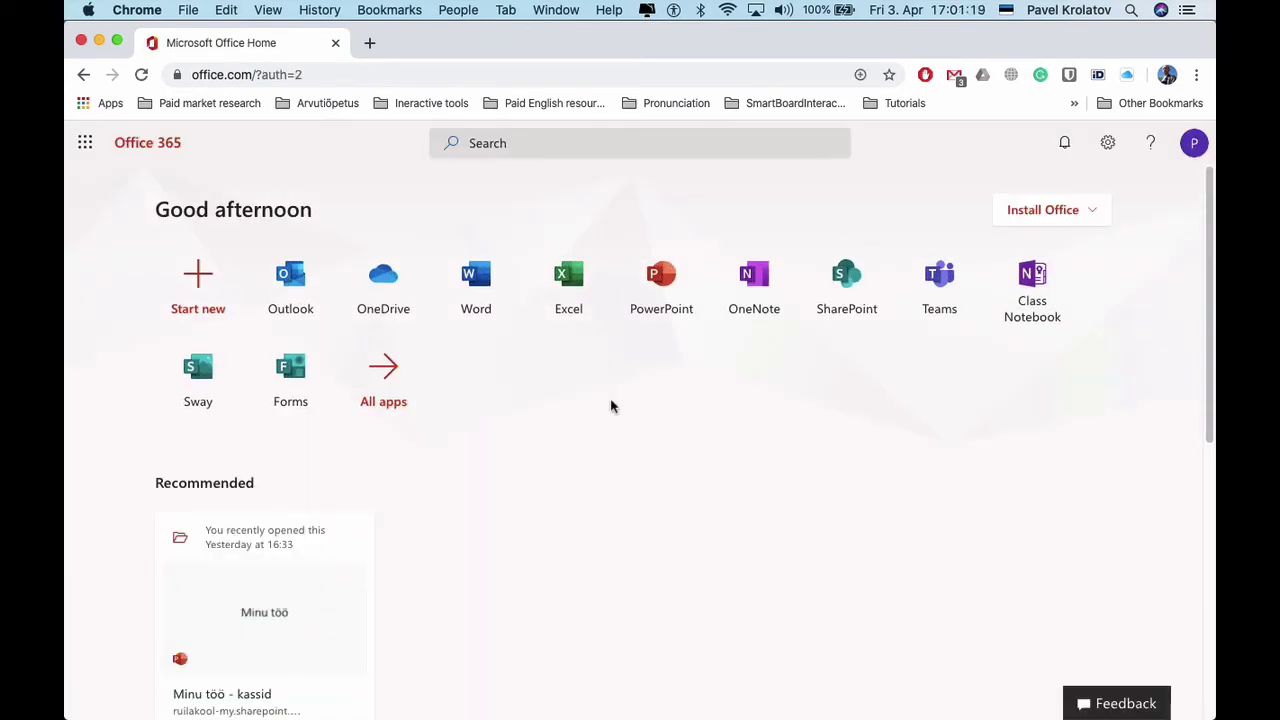
Open Document4 from the files shared with this account on the Office 365 home page
scroll(612, 406, down, 5)
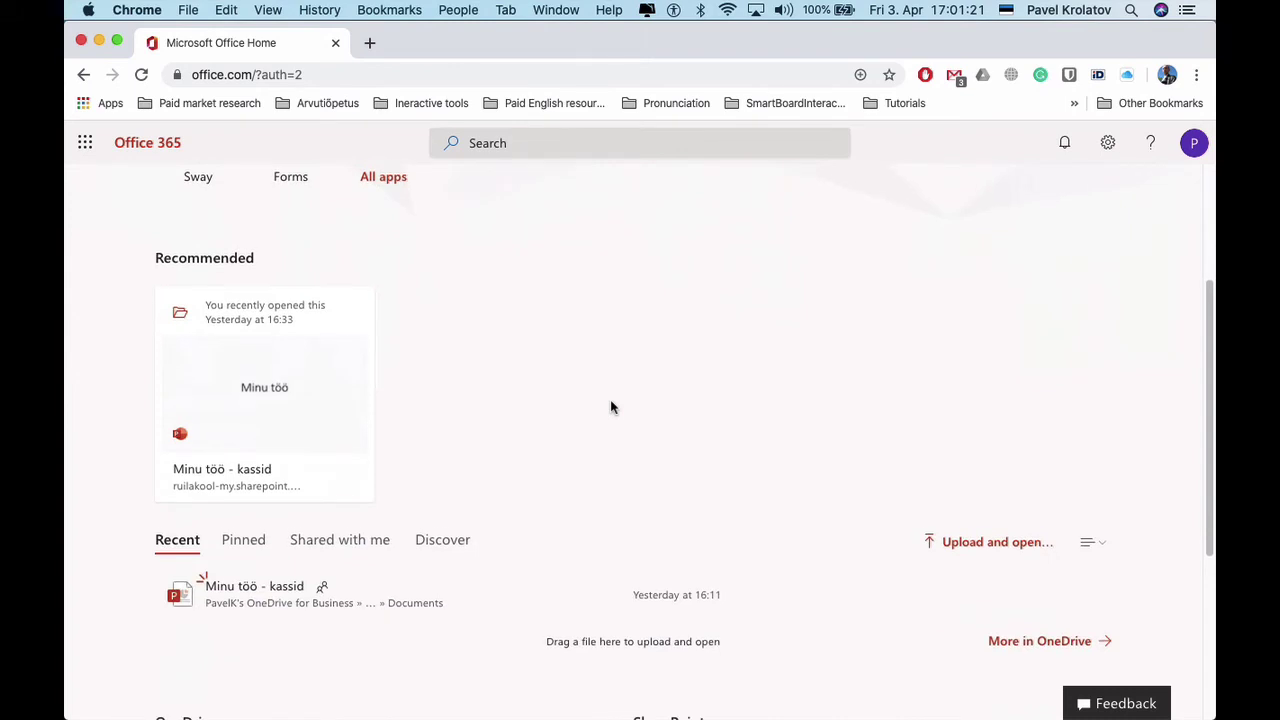
scroll(612, 406, down, 1)
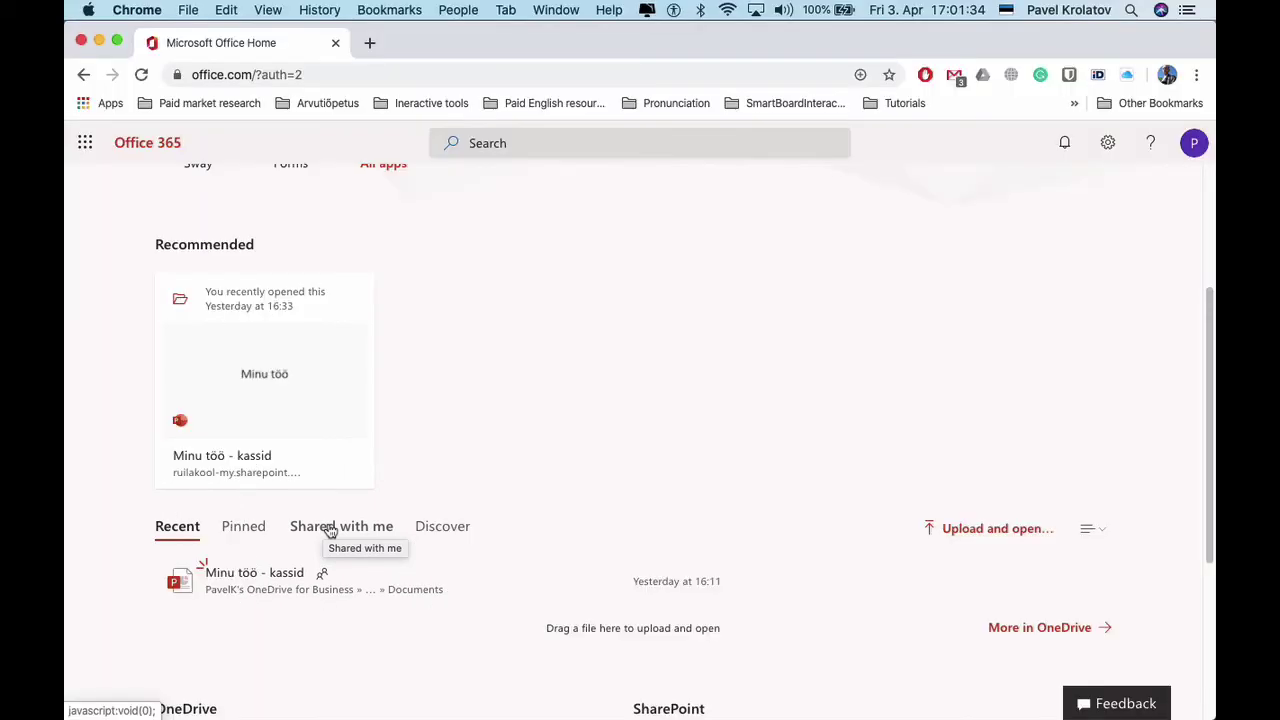
click(330, 528)
scroll(394, 520, down, 2)
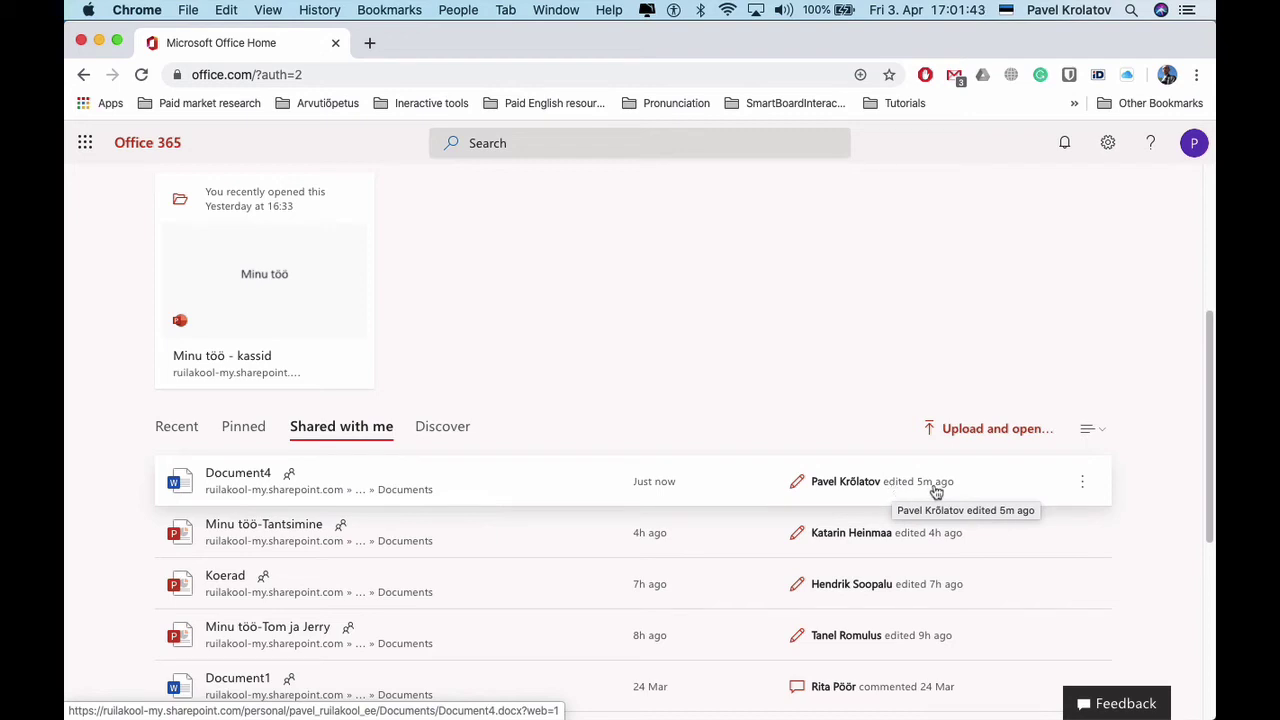
click(309, 489)
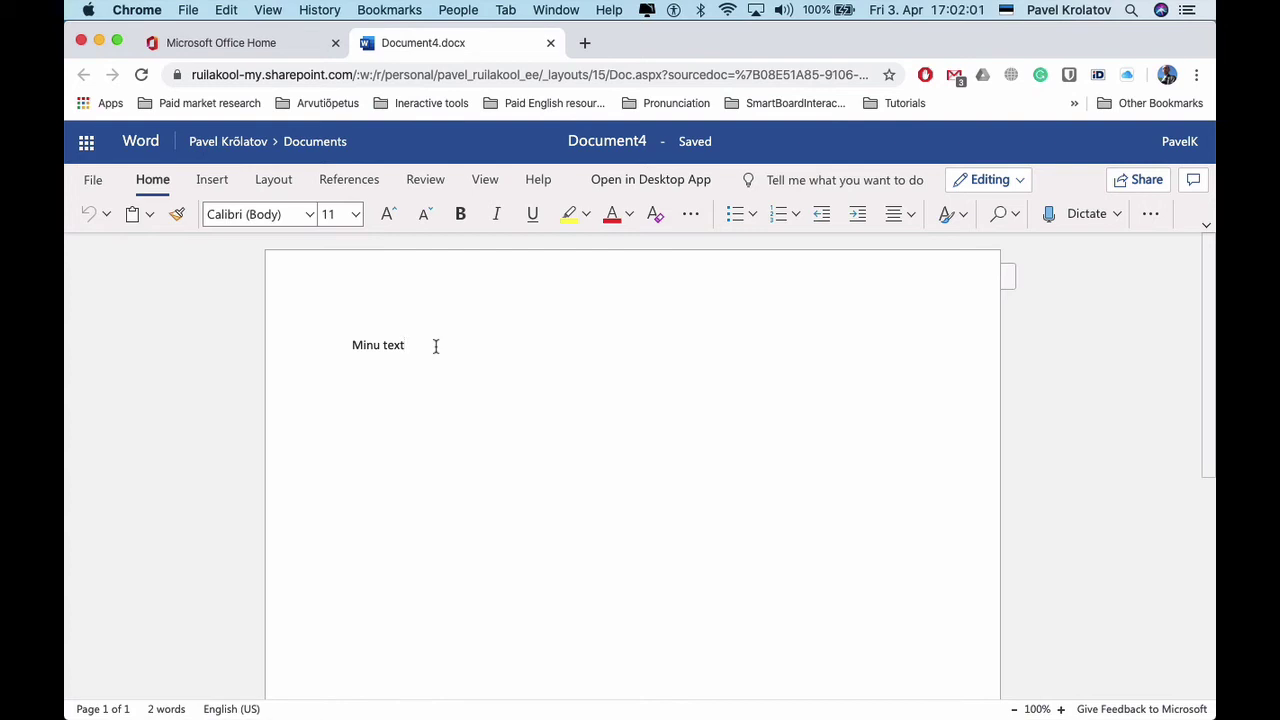
Add the lines "Hjhjhjhjhkhskhsfhcsh" and "Khskdkjhshkkhsf" below "Minu text" in the shared document
key(Return)
text(hjhjh)
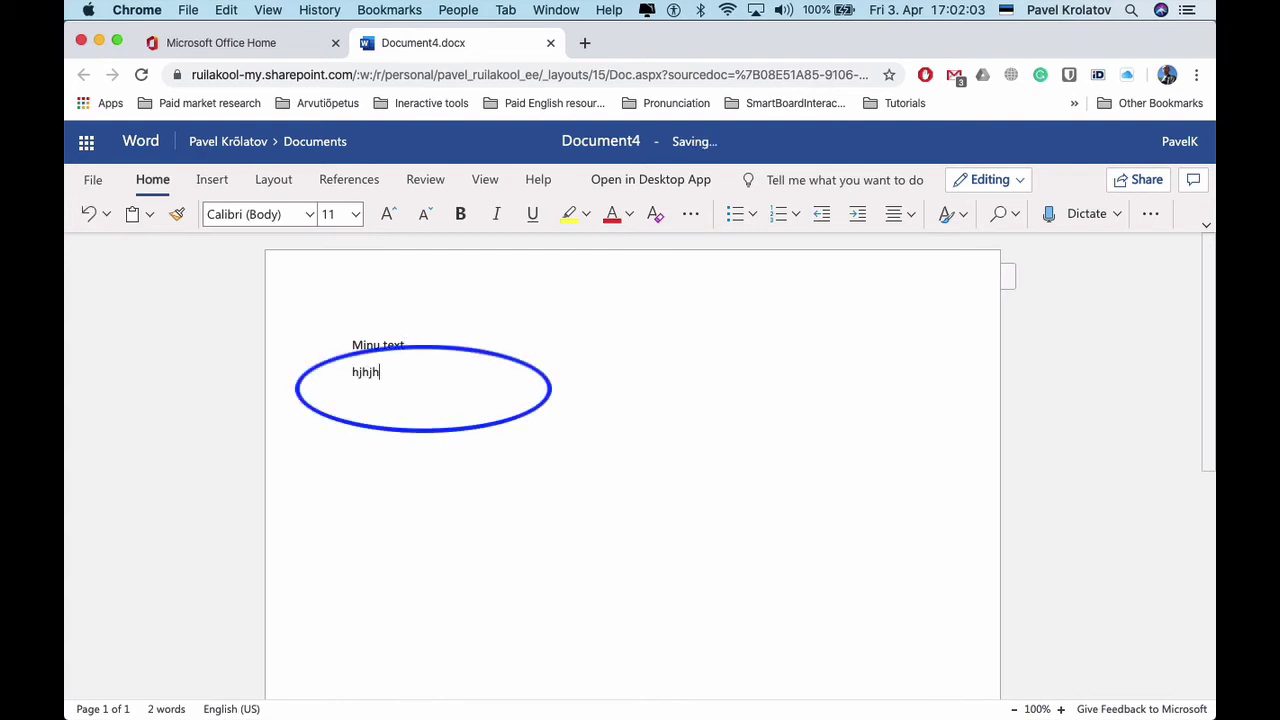
text(jhjhkhskhsfhcsh)
key(Return)
text(khskdkjhshkkhsf)
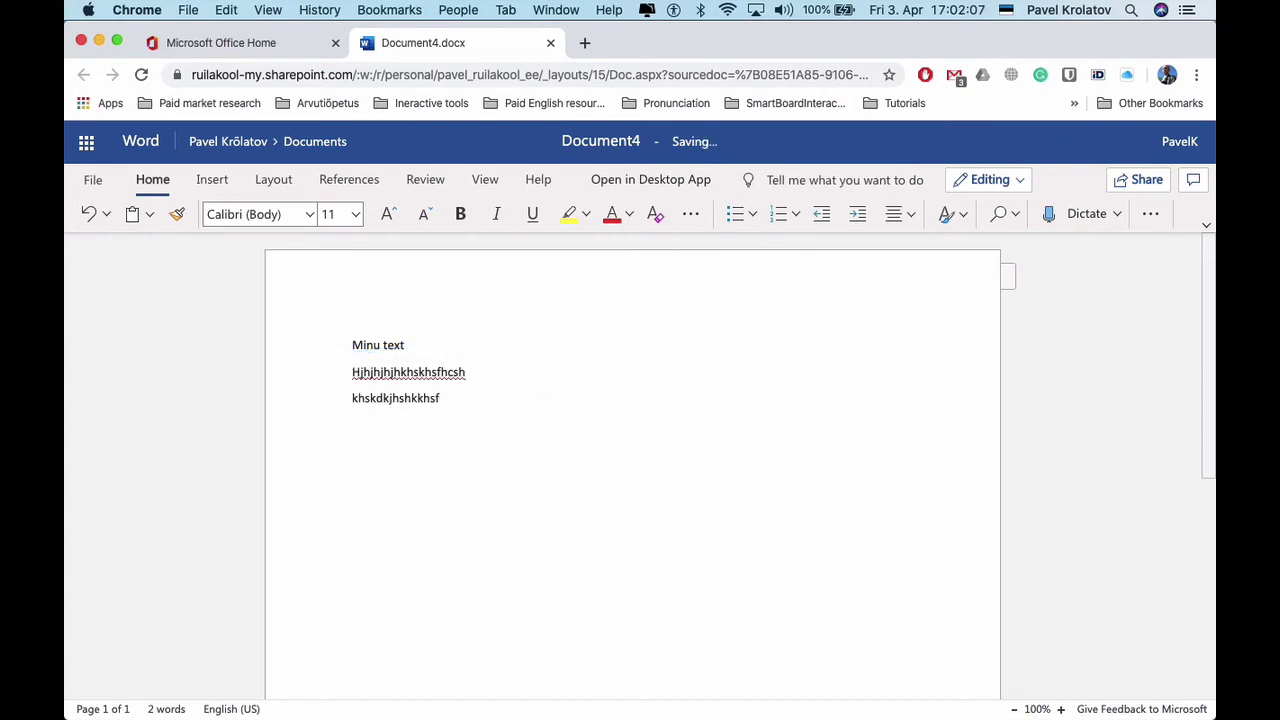
key(Return)
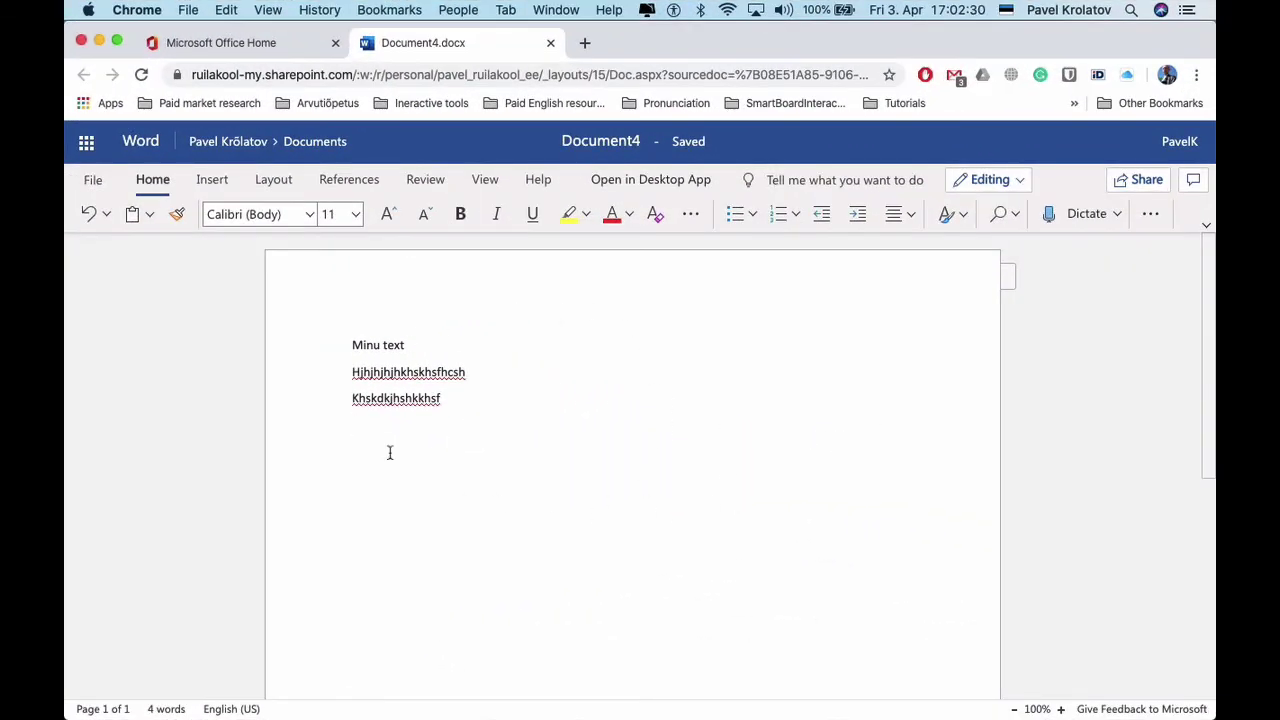
Close the shared document and switch from this Office 365 account to the document owner's account
click(550, 43)
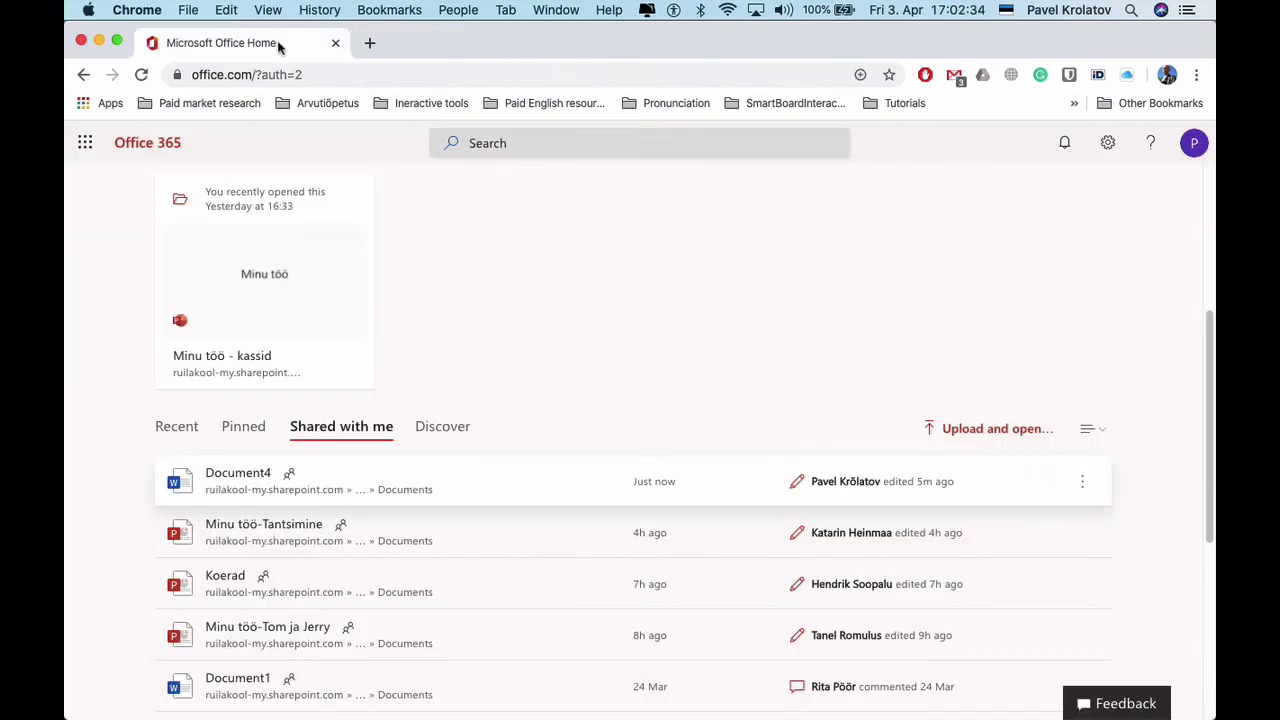
click(1194, 143)
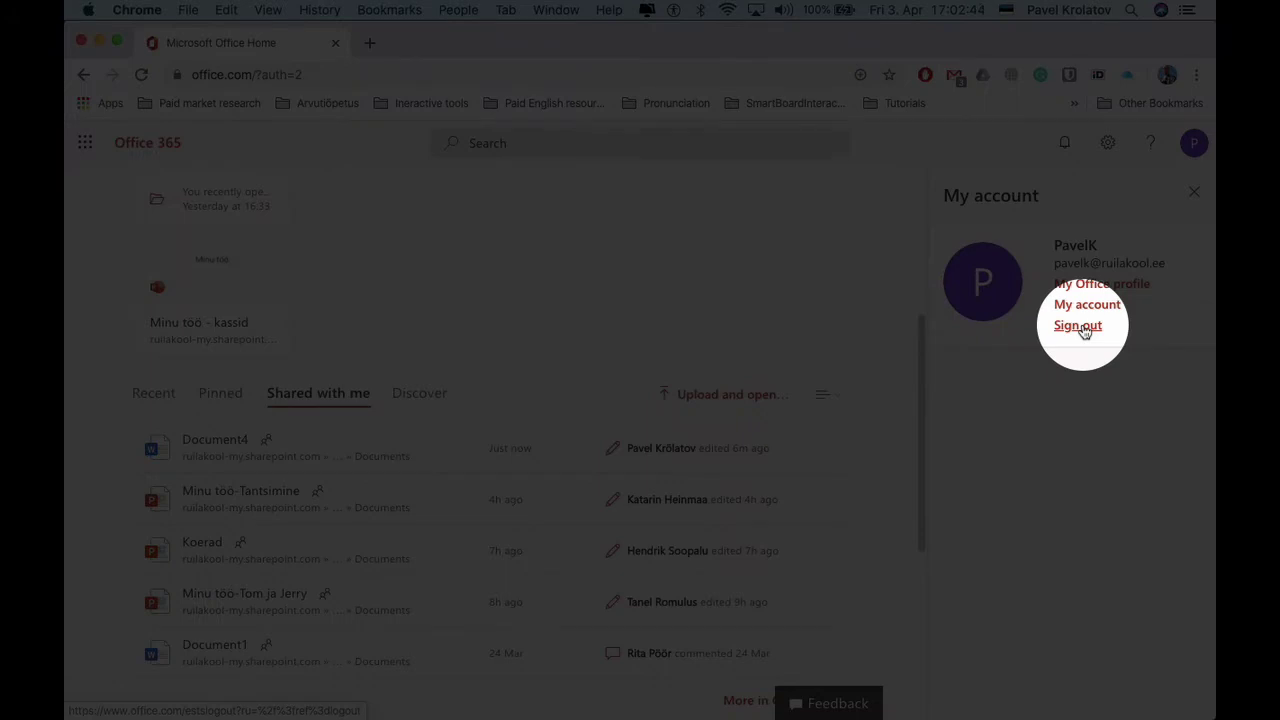
click(1078, 326)
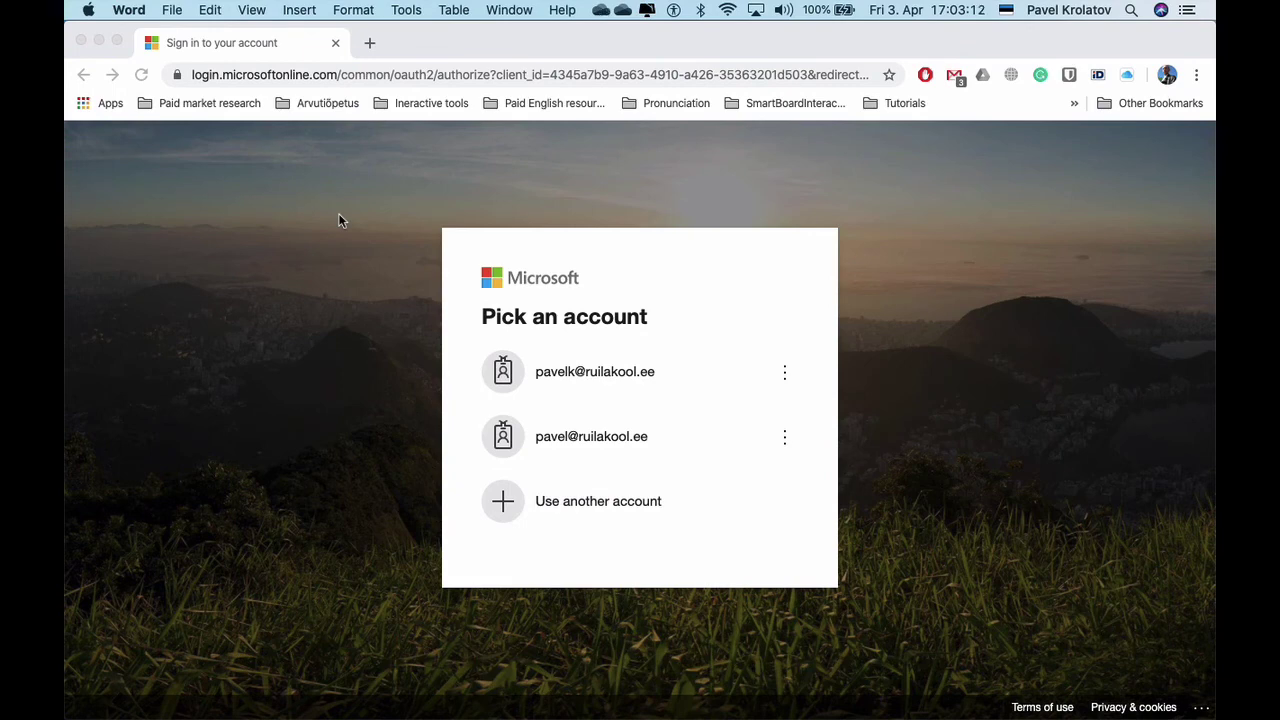
click(609, 437)
click(744, 505)
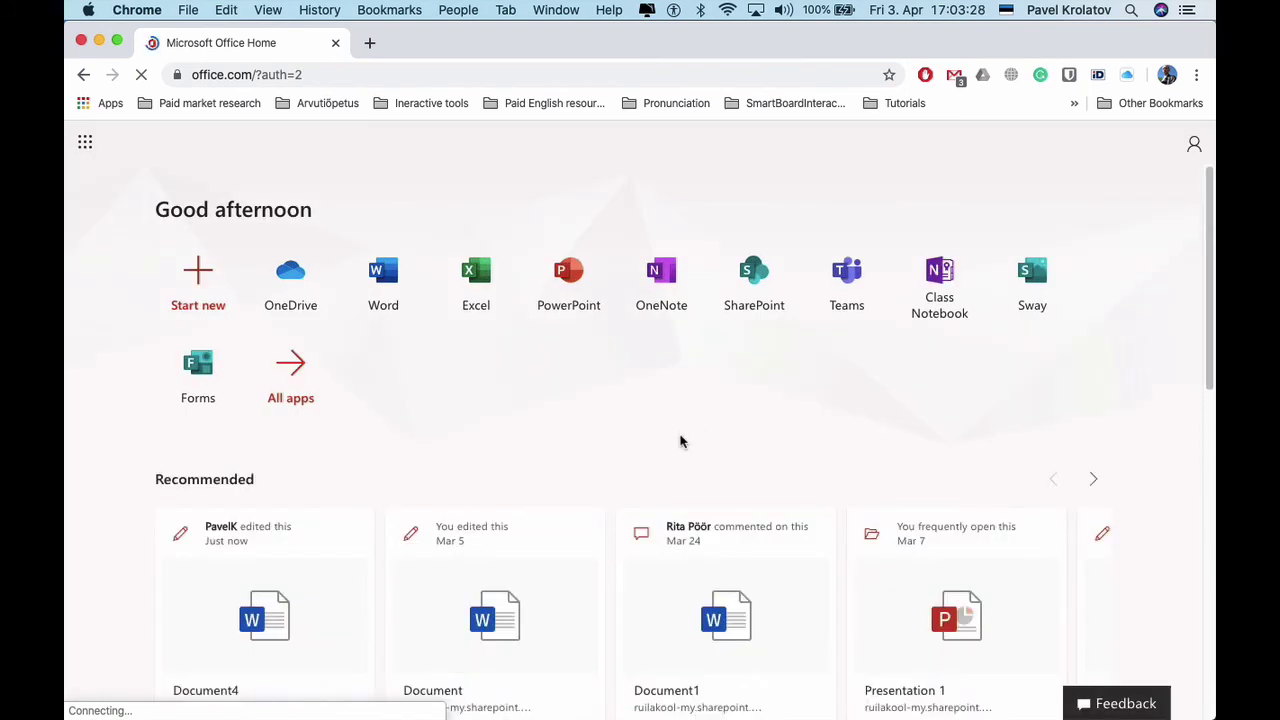
Look through the owner's recent files and open Document4 from the recommended documents
scroll(680, 440, down, 2)
scroll(682, 443, down, 1)
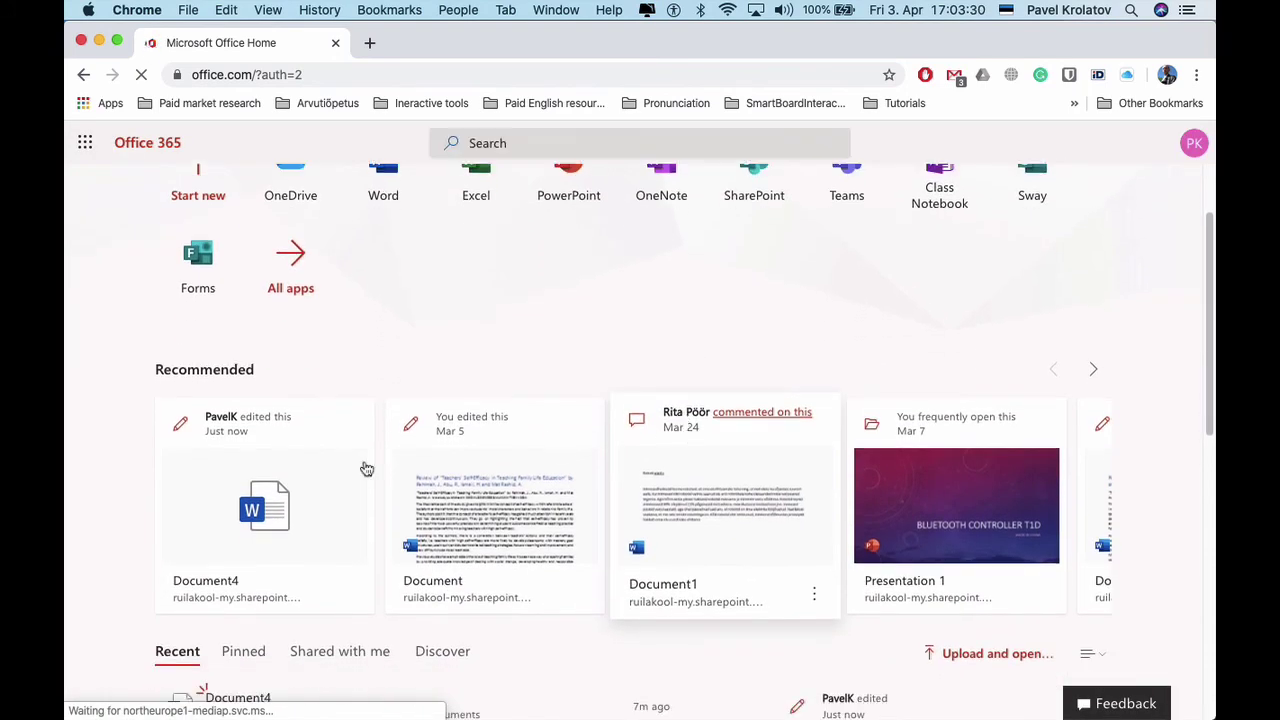
scroll(240, 520, down, 5)
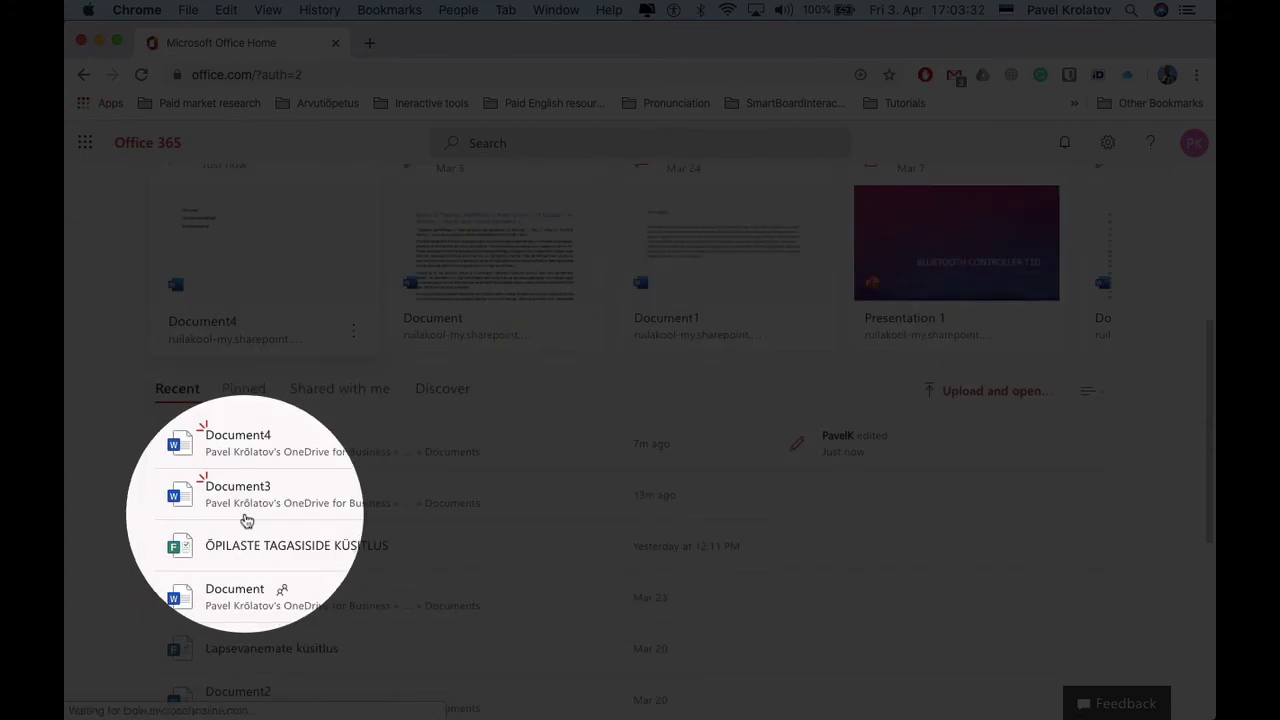
scroll(246, 443, up, 5)
click(248, 437)
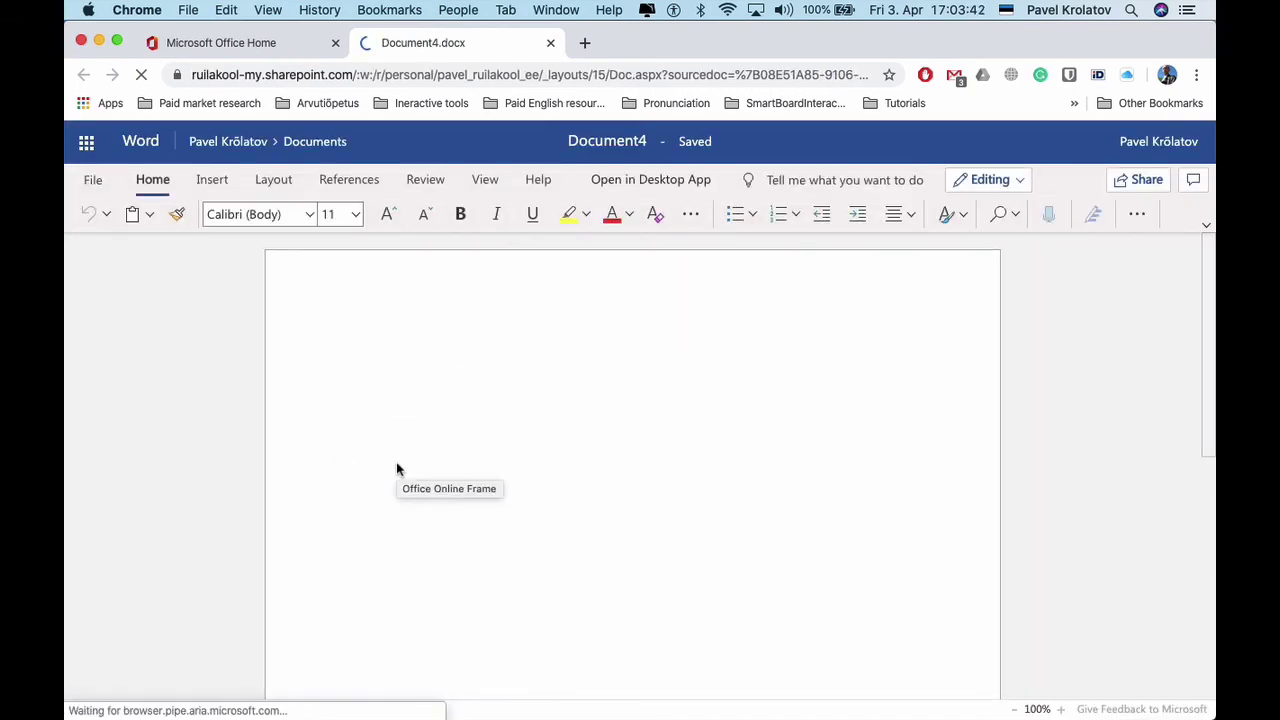
Rename the document as Muinasjutt and close it to return to the Office 365 home page
click(600, 147)
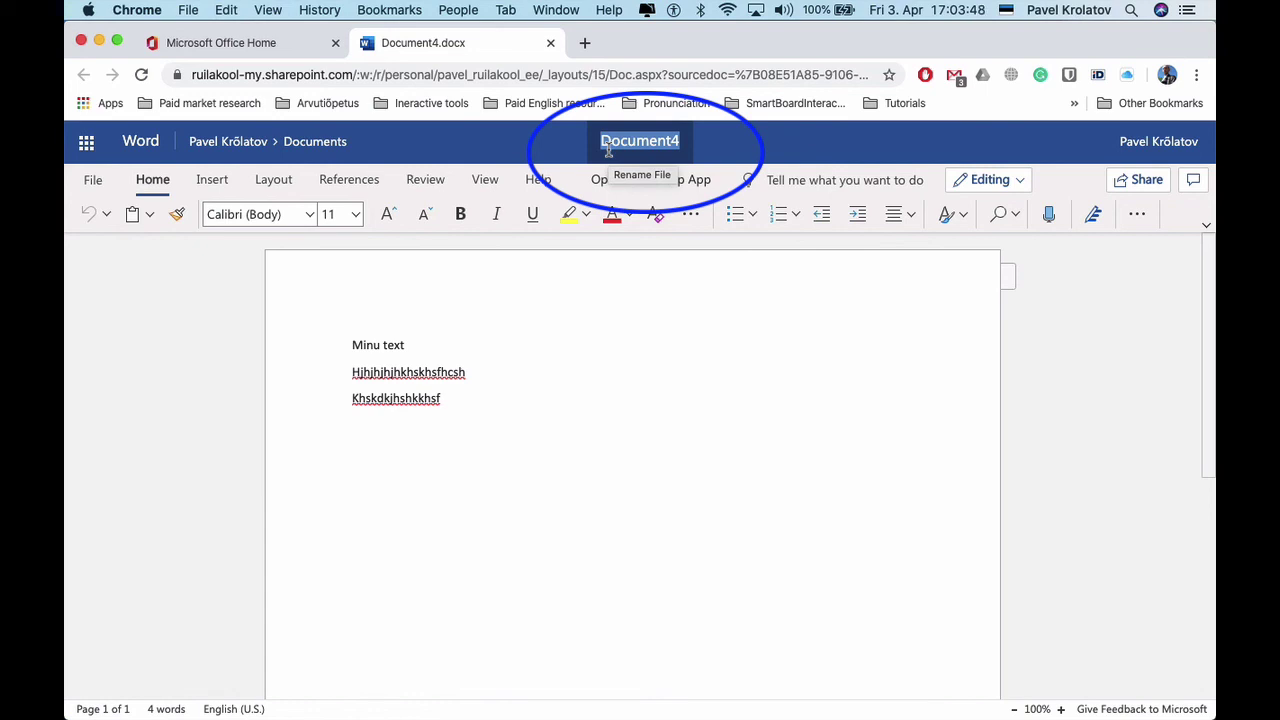
text(Muinasjutt)
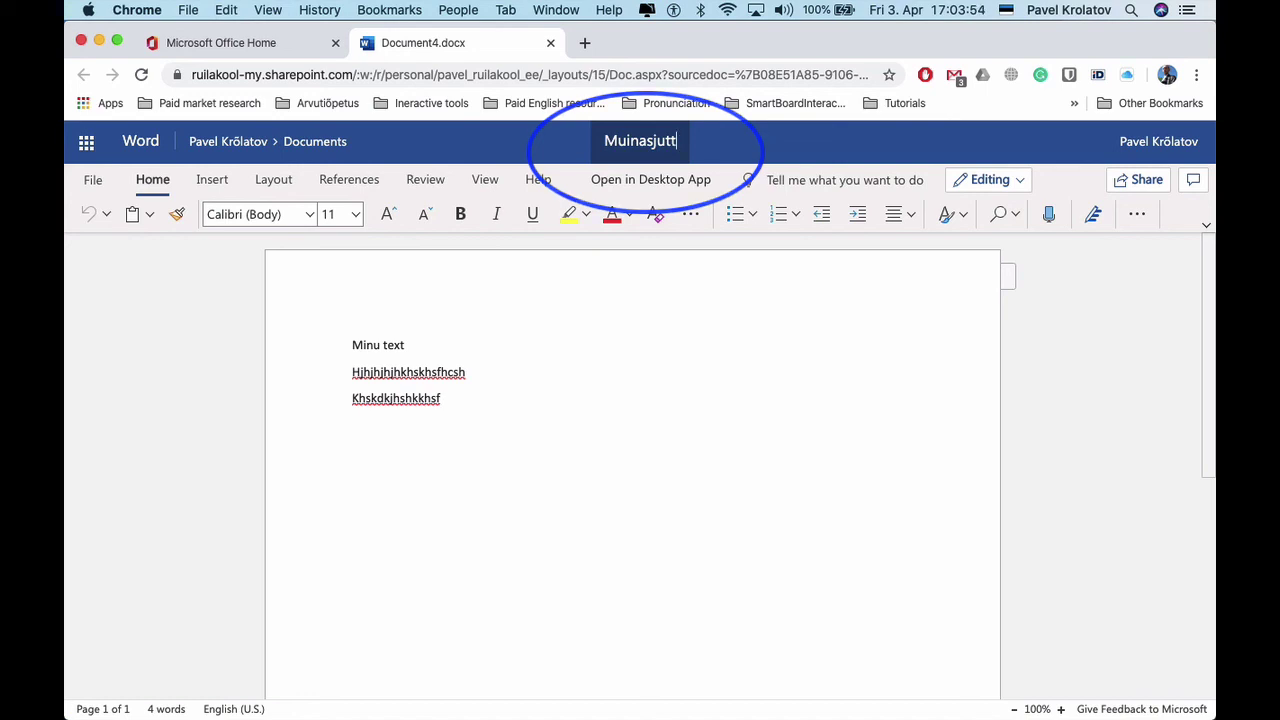
key(Return)
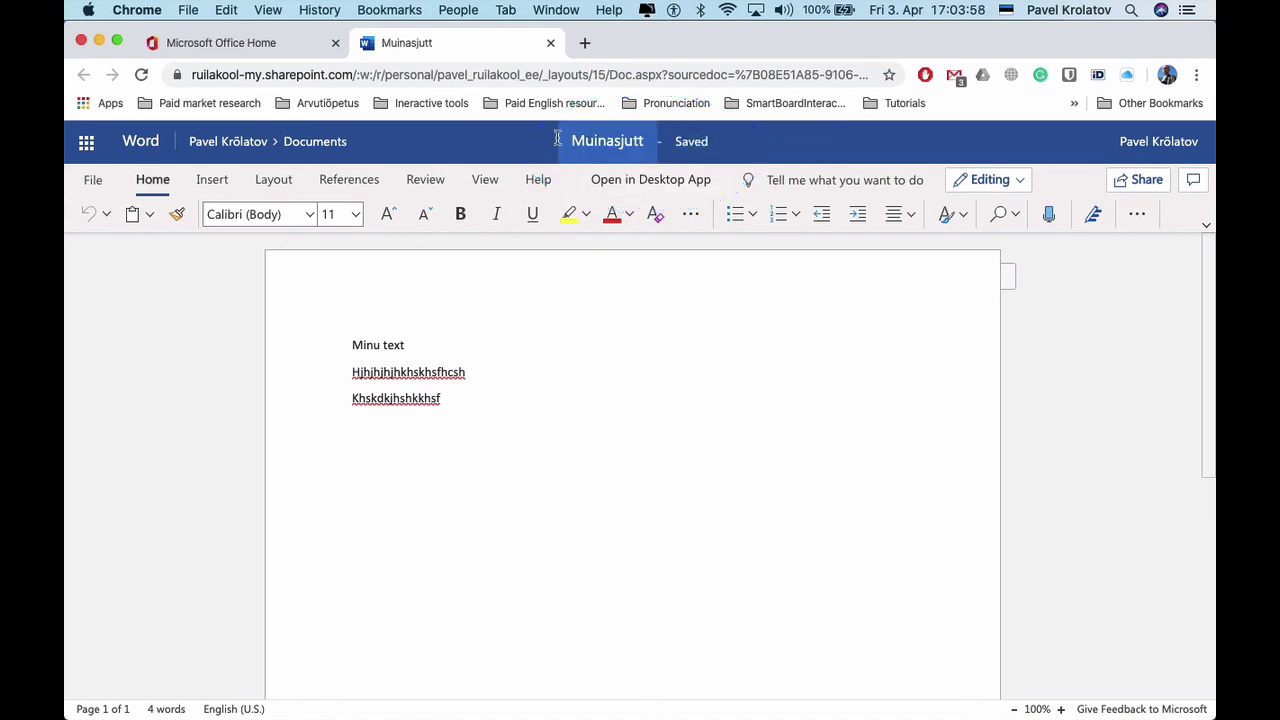
click(551, 44)
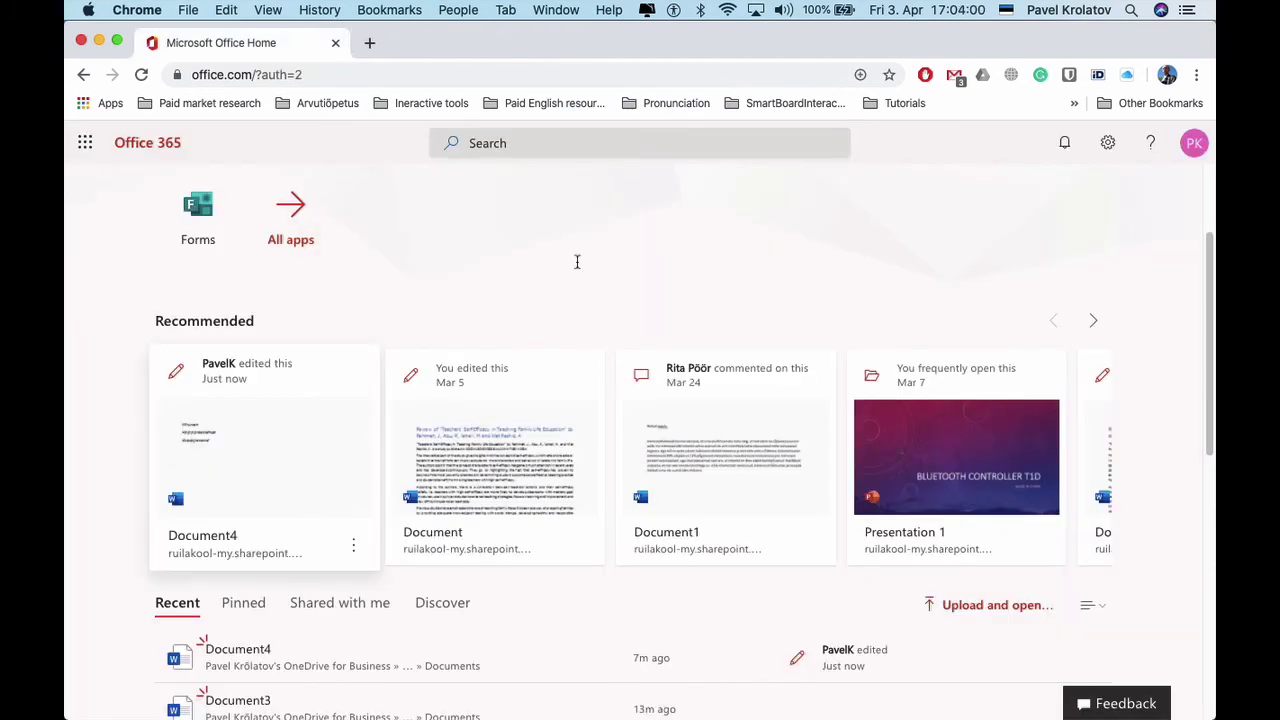
scroll(585, 308, up, 5)
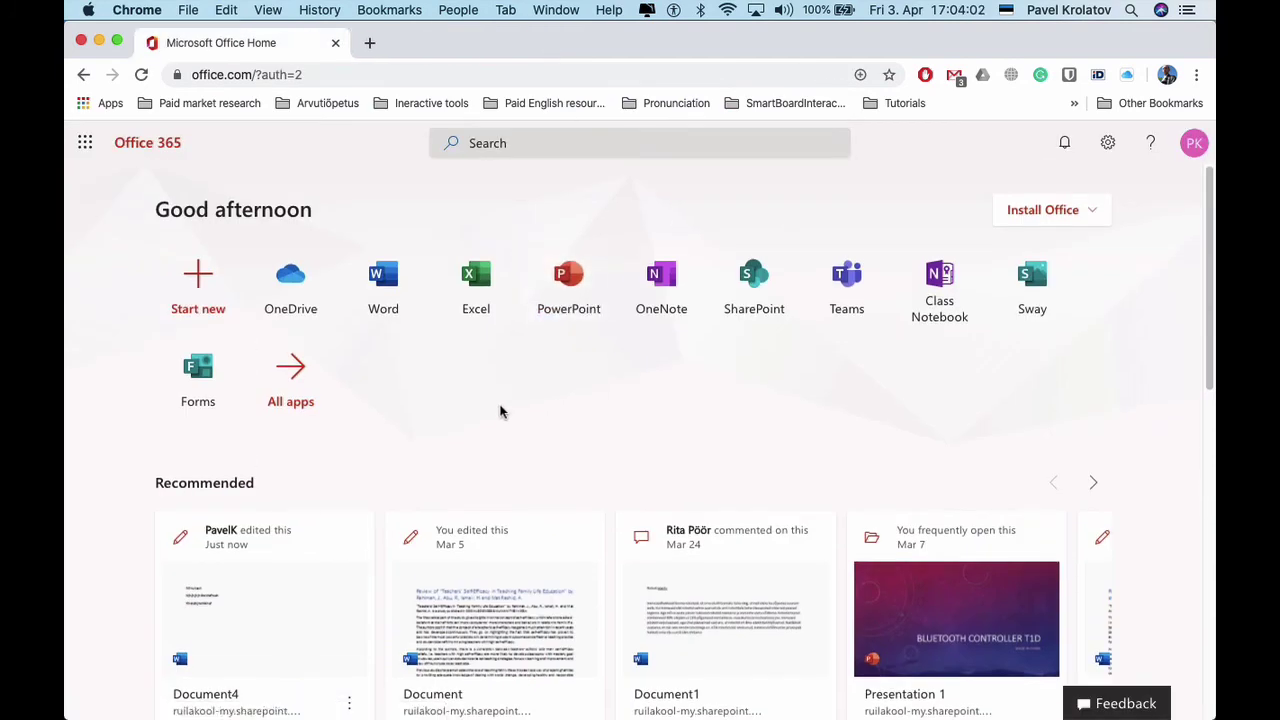